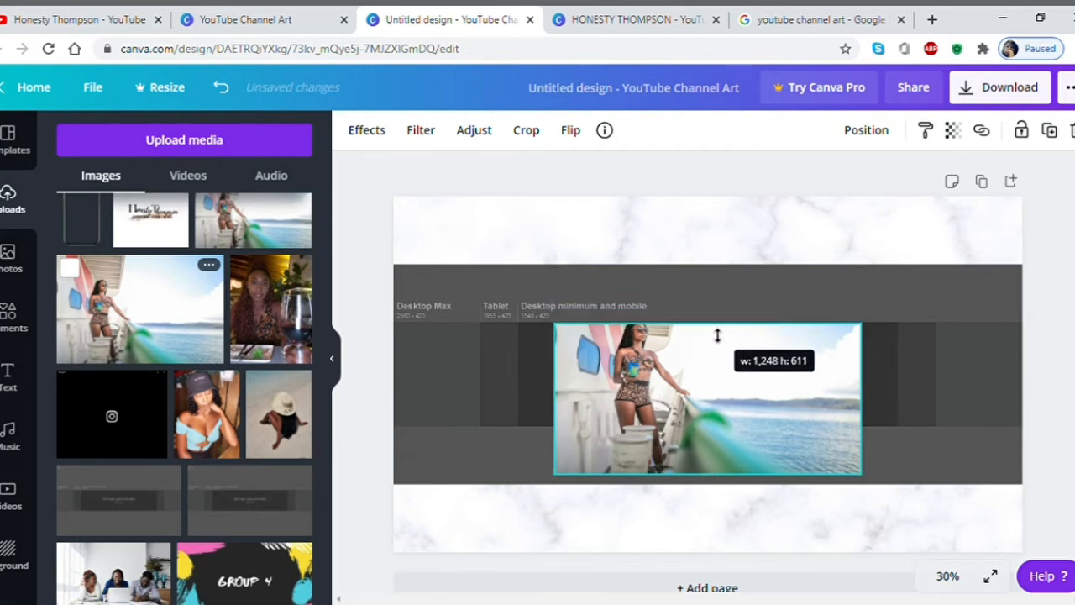
# Crop the boat photo's bottom and both sides, and narrow the small leftmost photo.
pyautogui.moveTo(719, 478); pyautogui.dragTo(723, 427)
pyautogui.moveTo(872, 381); pyautogui.dragTo(720, 380)
pyautogui.moveTo(558, 388); pyautogui.dragTo(606, 380)
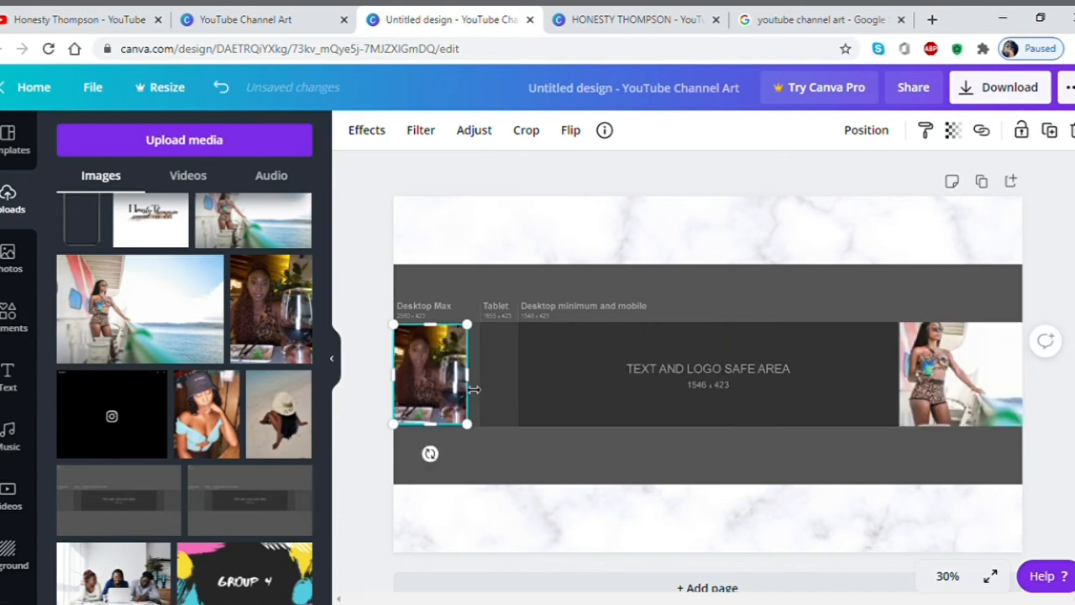
pyautogui.moveTo(475, 389); pyautogui.dragTo(458, 391)
pyautogui.click(513, 448)
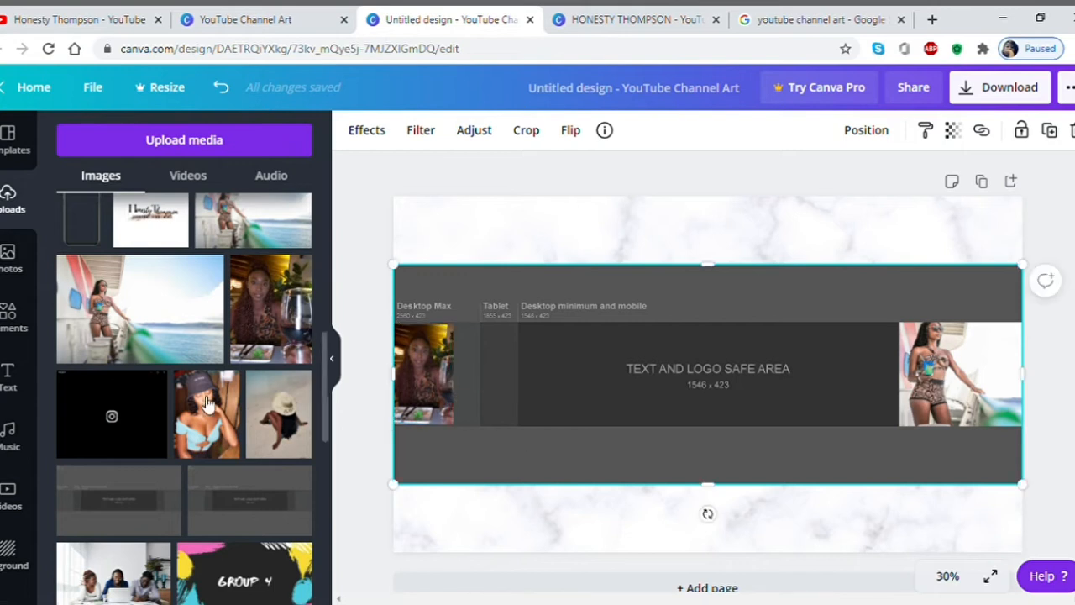
# Add the bucket-hat and beach-hat photos, resized and lined up beside the leftmost photo at full strip height.
pyautogui.click(194, 406)
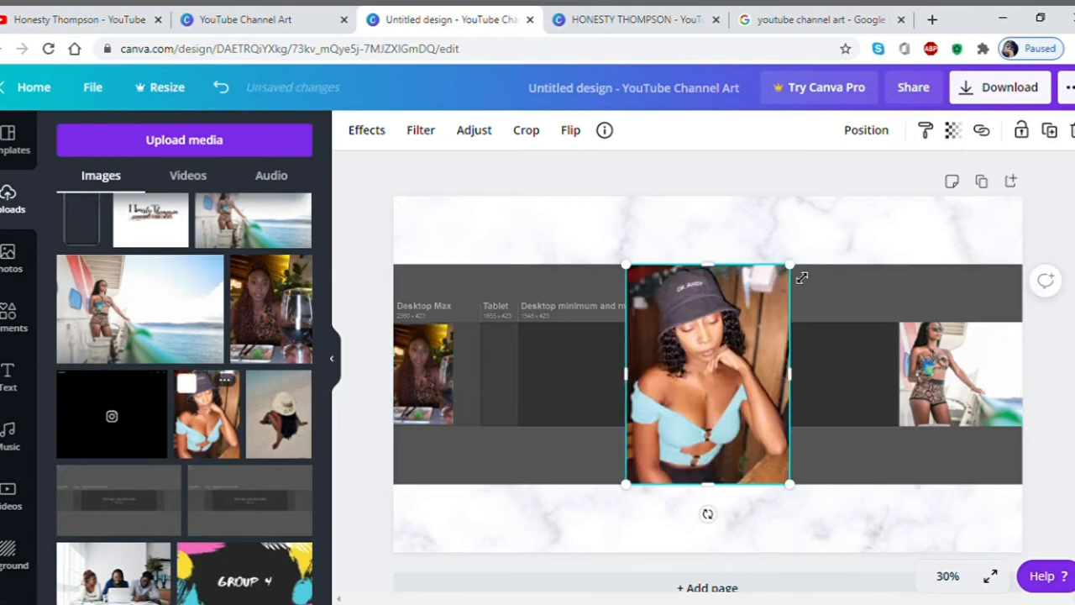
pyautogui.moveTo(799, 279); pyautogui.dragTo(696, 404)
pyautogui.moveTo(678, 439); pyautogui.dragTo(505, 366)
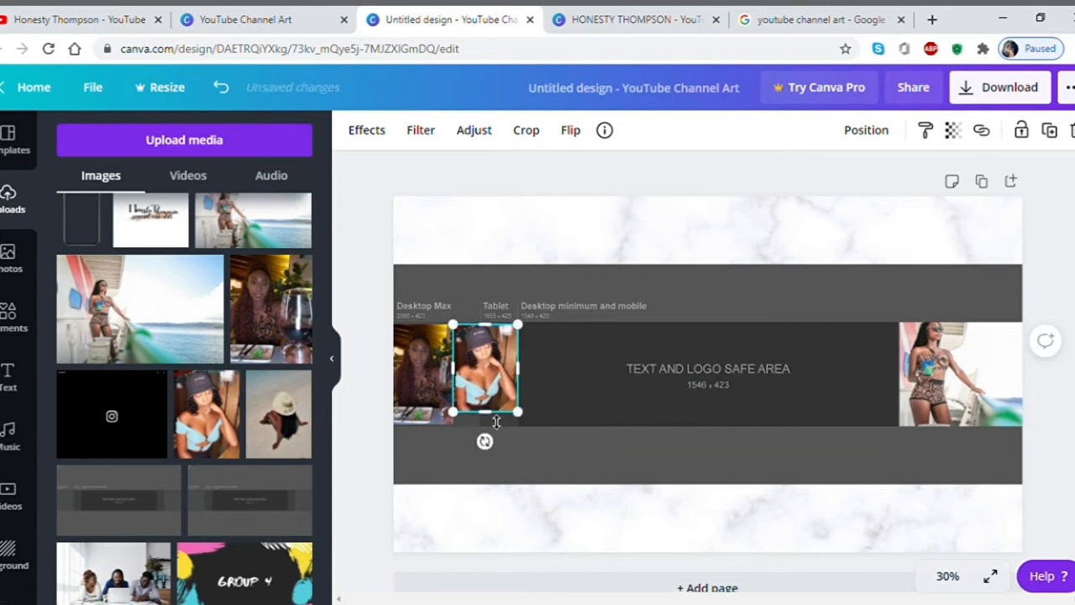
pyautogui.moveTo(496, 422); pyautogui.dragTo(497, 432)
pyautogui.click(282, 426)
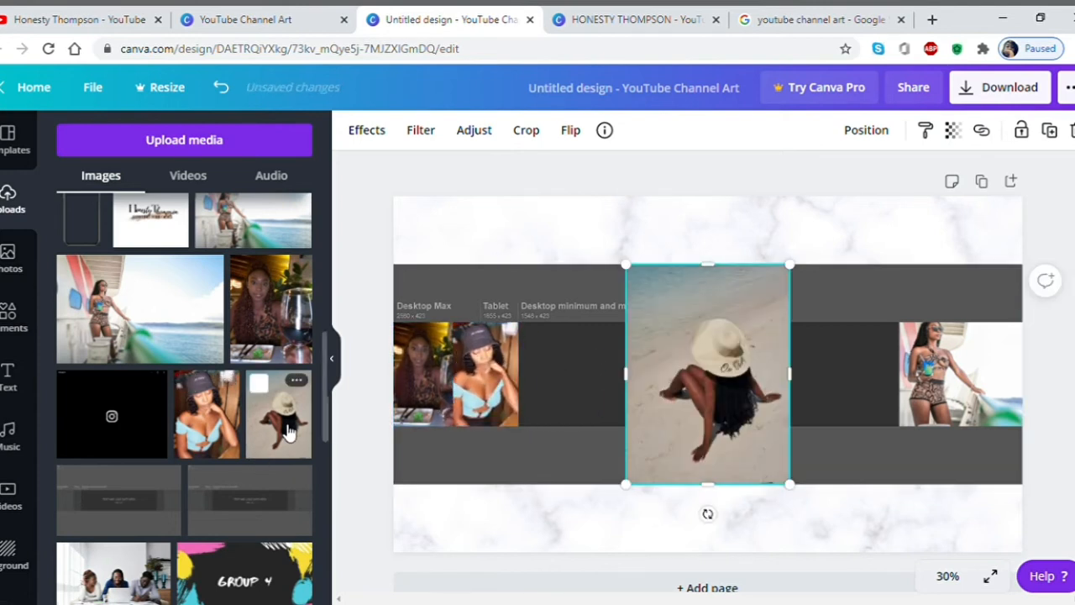
pyautogui.moveTo(803, 268); pyautogui.dragTo(708, 374)
pyautogui.moveTo(685, 422); pyautogui.dragTo(576, 378)
pyautogui.moveTo(570, 340); pyautogui.dragTo(568, 333)
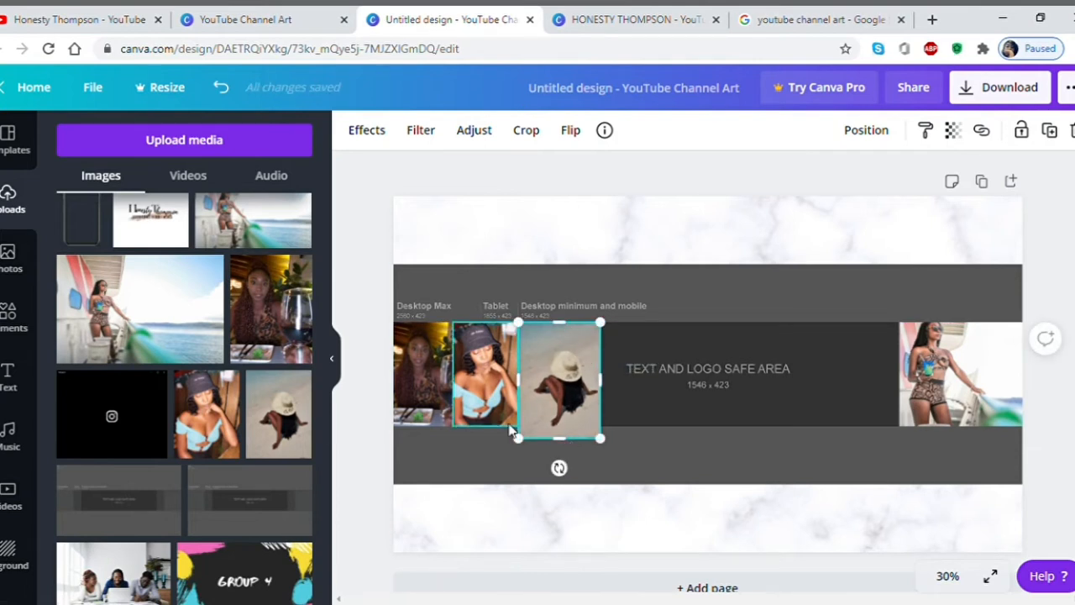
pyautogui.moveTo(570, 448)
pyautogui.mouseDown()
pyautogui.moveTo(559, 456)
pyautogui.moveTo(568, 439)
pyautogui.mouseUp()
pyautogui.click(10, 378)
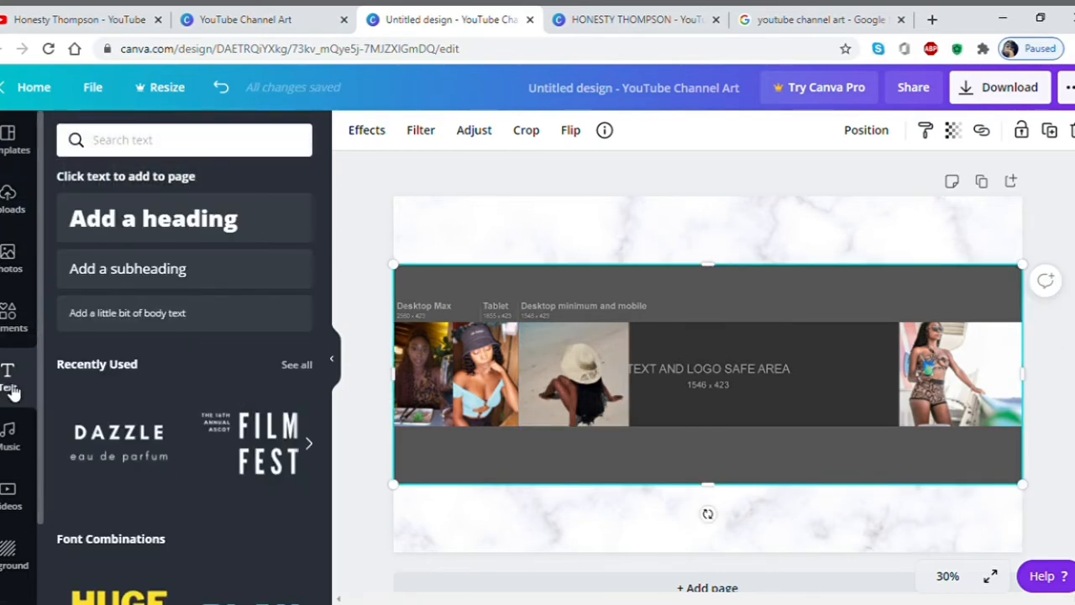
pyautogui.click(216, 221)
pyautogui.click(428, 133)
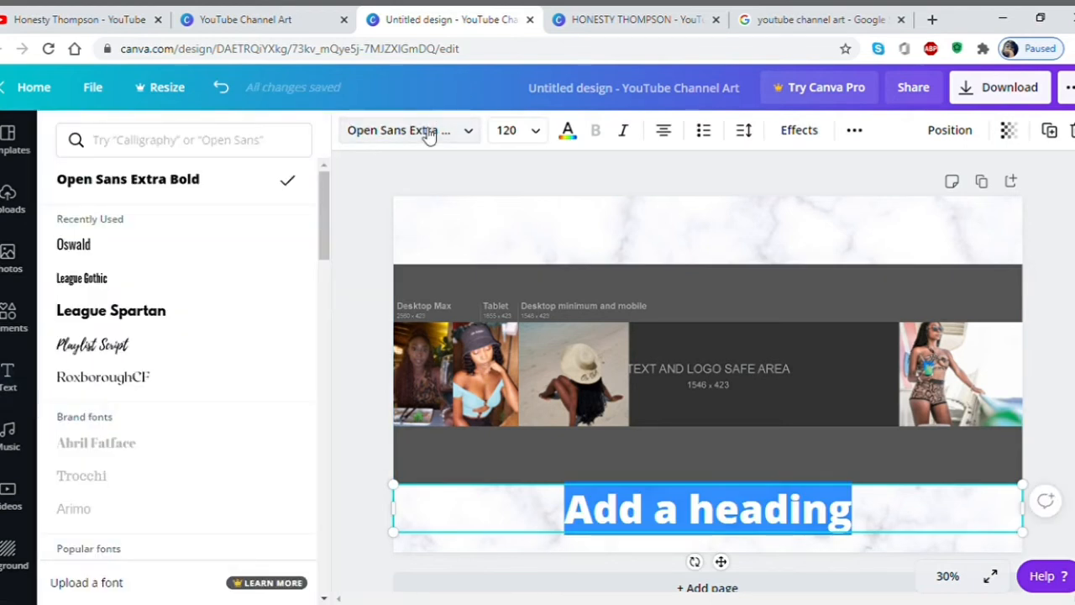
pyautogui.click(89, 281)
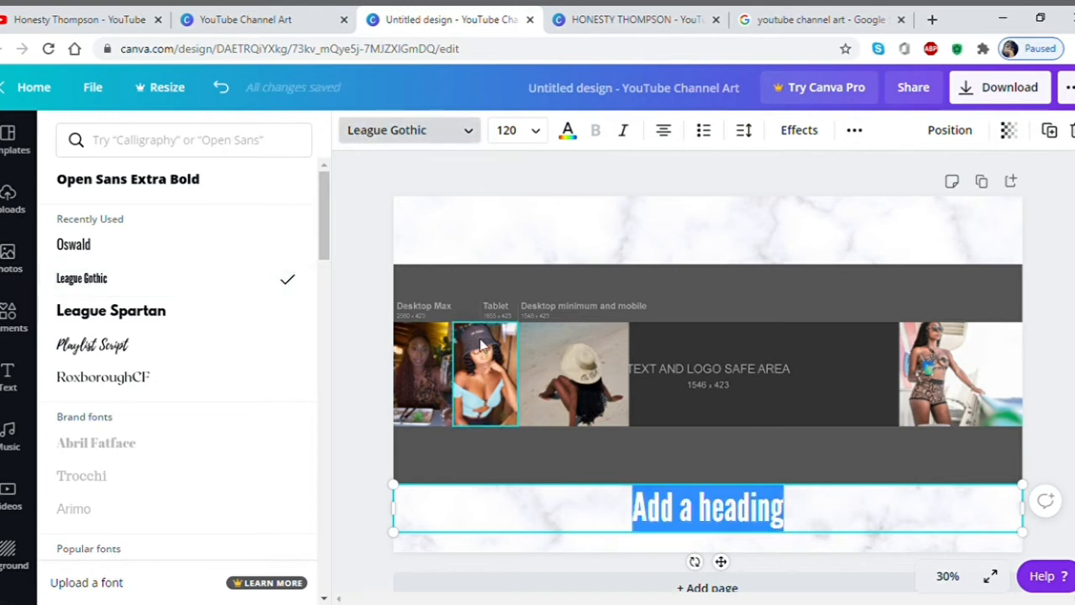
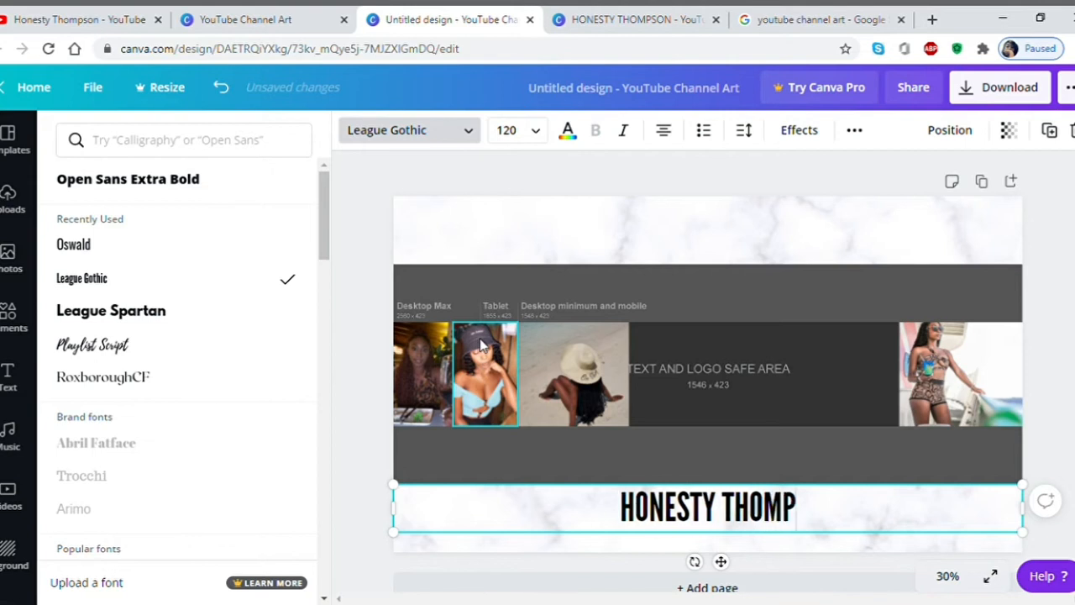
pyautogui.click(670, 389)
pyautogui.click(680, 510)
pyautogui.moveTo(680, 511); pyautogui.dragTo(694, 245)
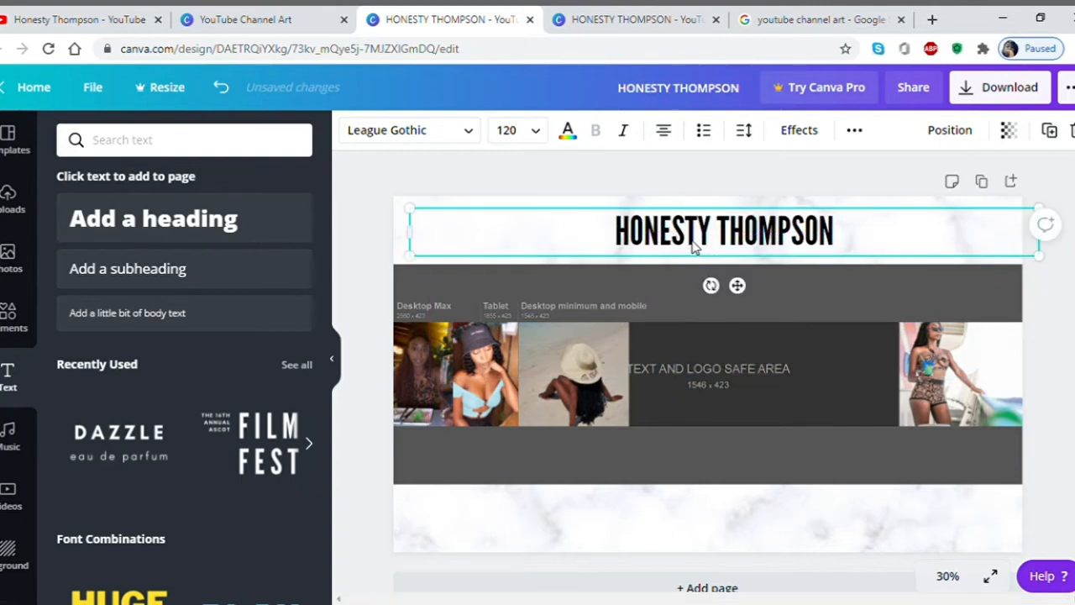
pyautogui.click(13, 317)
# Search elements for gradient and place the brush-stroke graphic up in the banner's safe area.
pyautogui.click(144, 150)
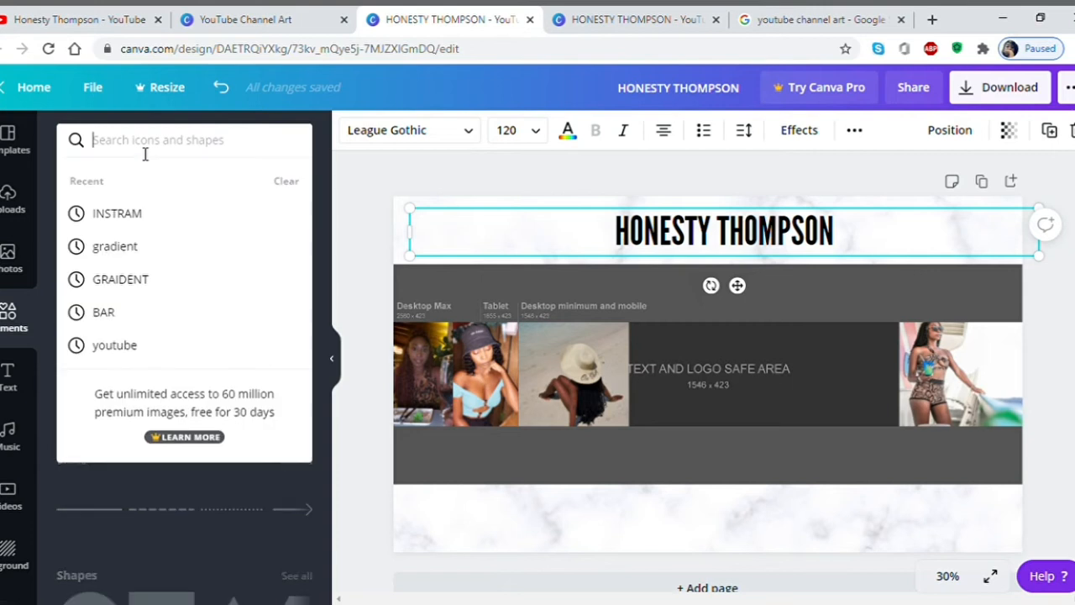
pyautogui.write('gra')
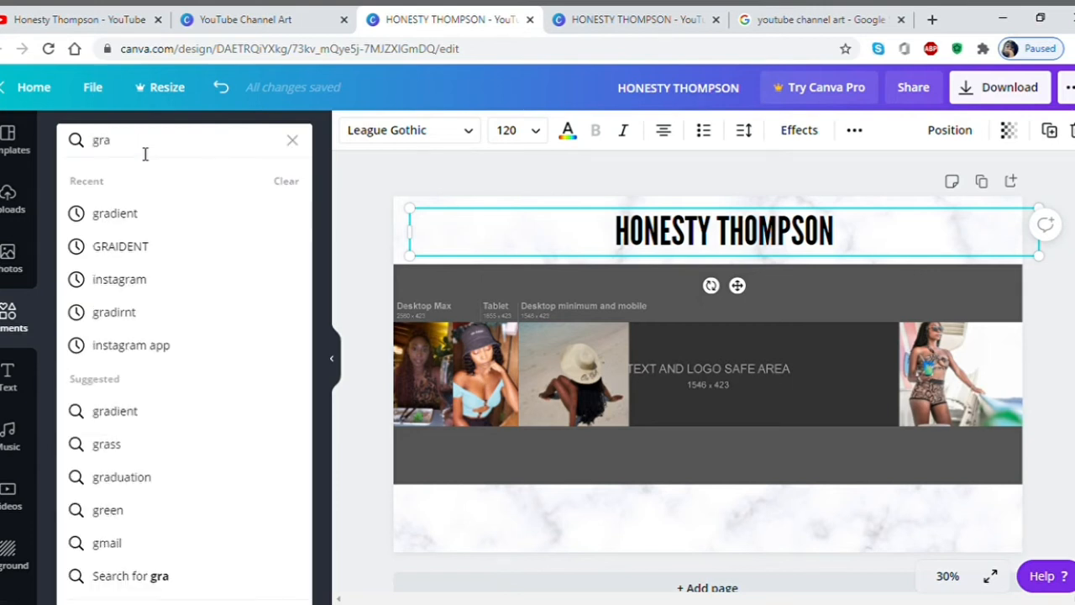
pyautogui.click(136, 212)
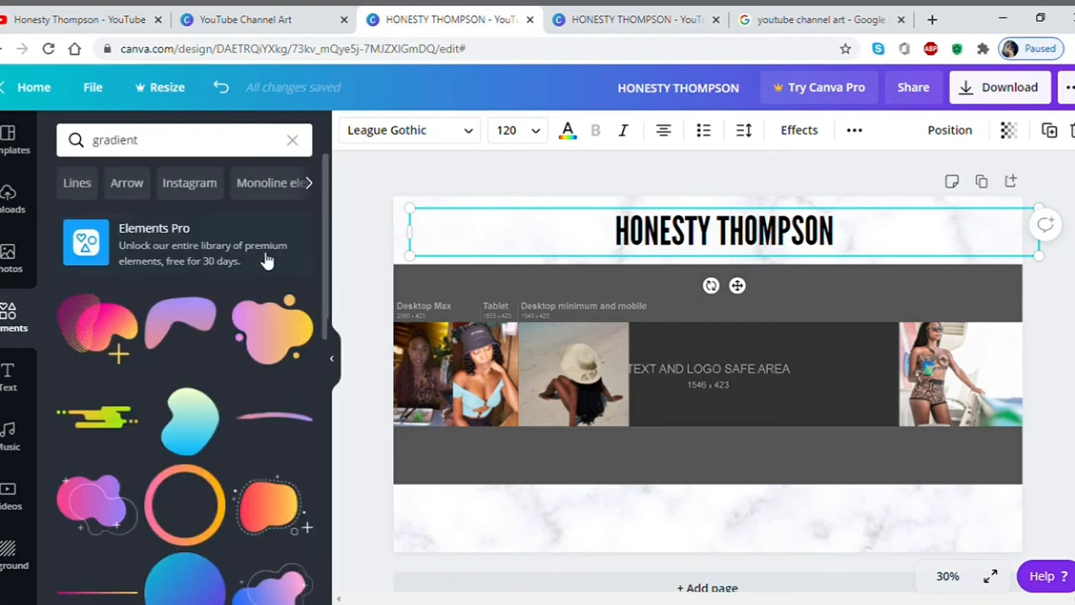
pyautogui.scroll(-5, 327, 262)
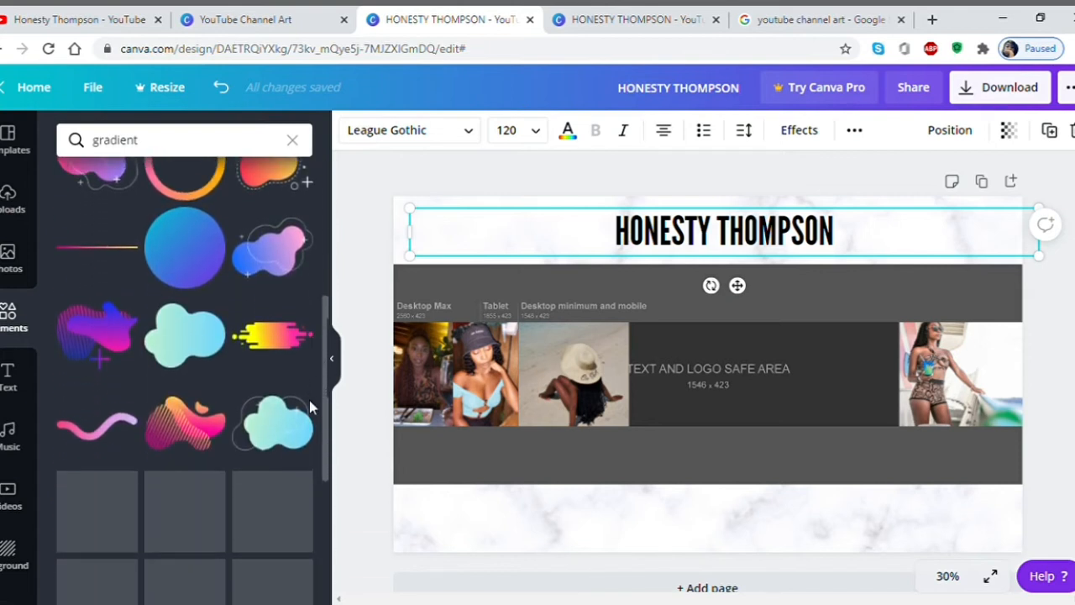
pyautogui.scroll(-2, 325, 386)
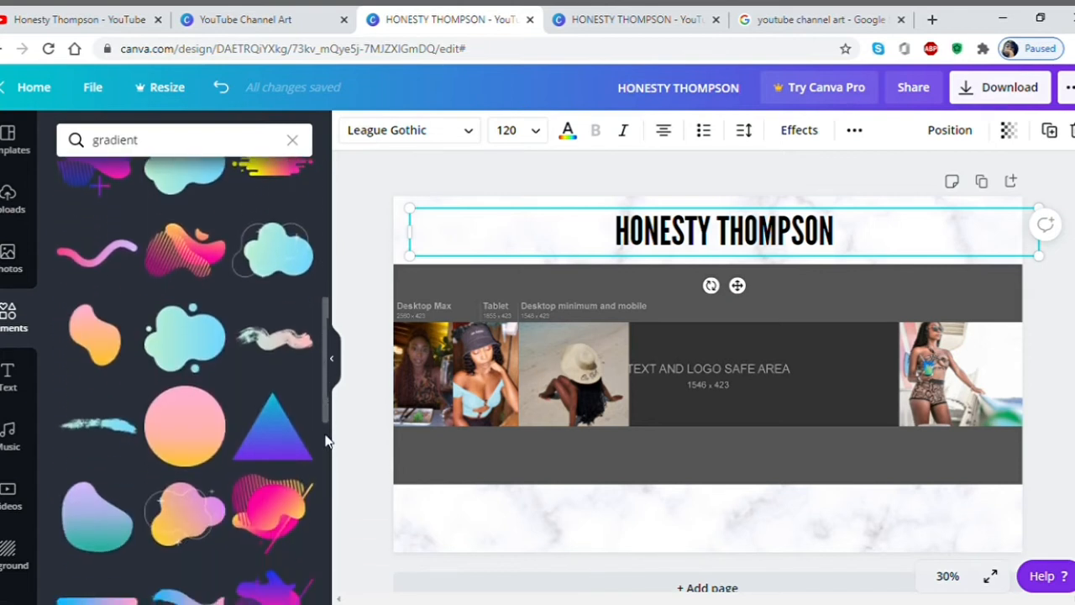
pyautogui.click(88, 432)
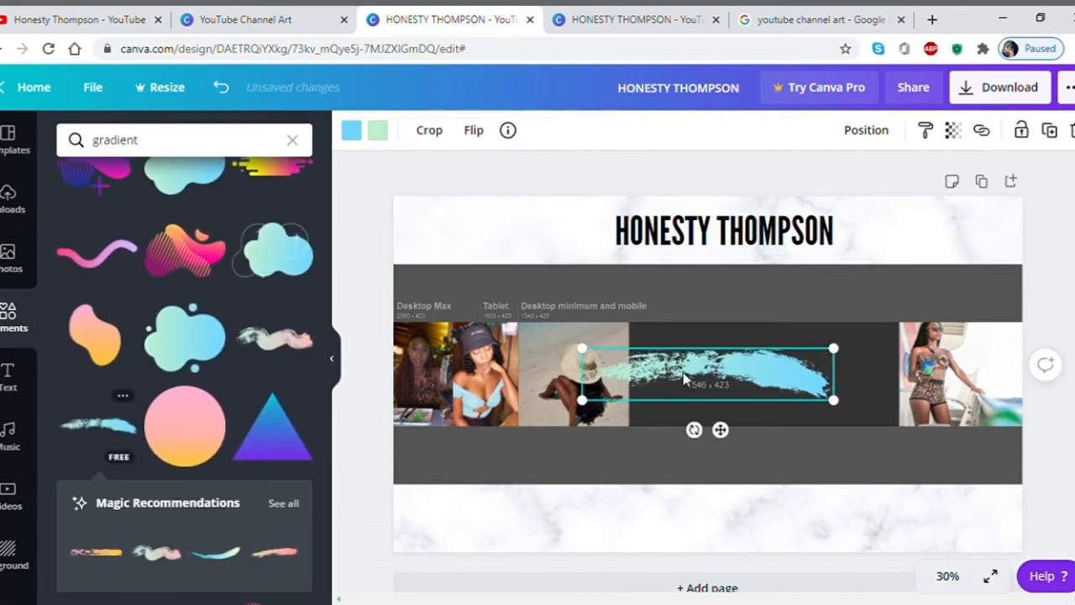
pyautogui.moveTo(725, 379); pyautogui.dragTo(736, 360)
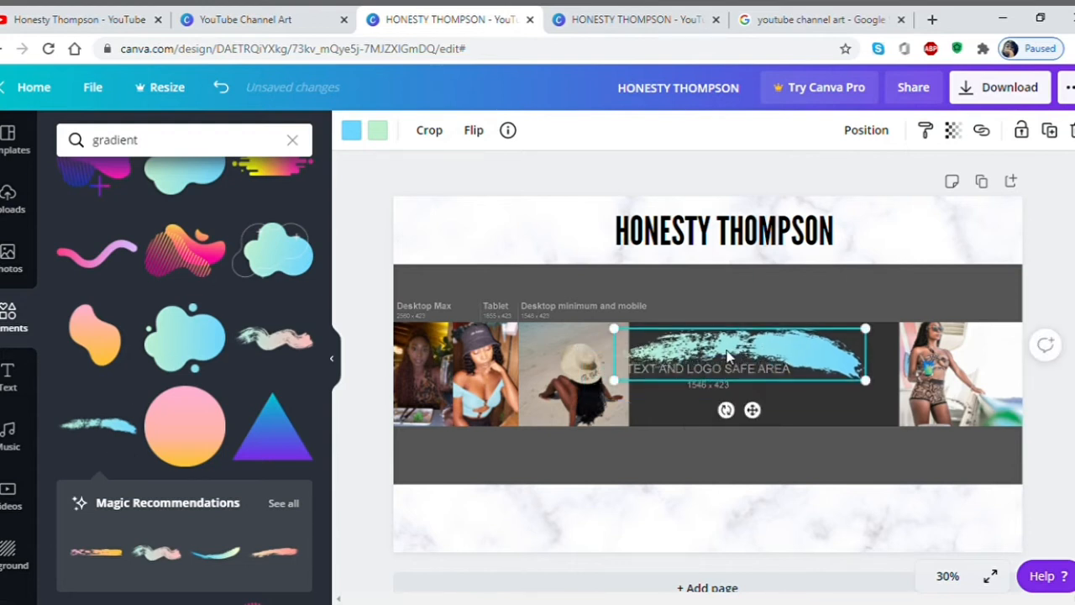
# Recolour the brush stroke orange and brown and shift it slightly right under the title.
pyautogui.click(352, 133)
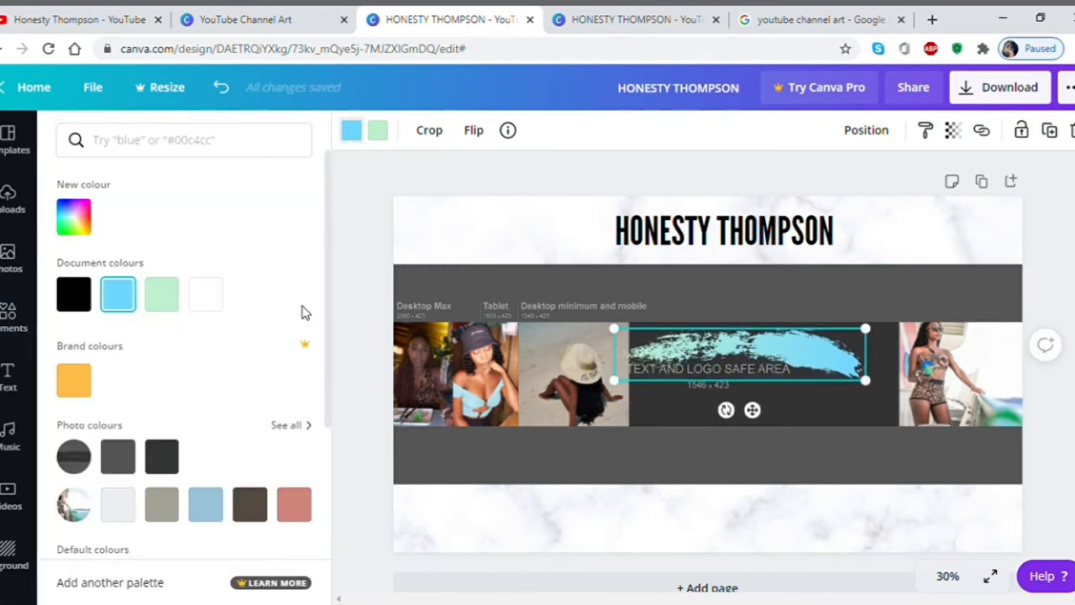
pyautogui.scroll(-2, 328, 343)
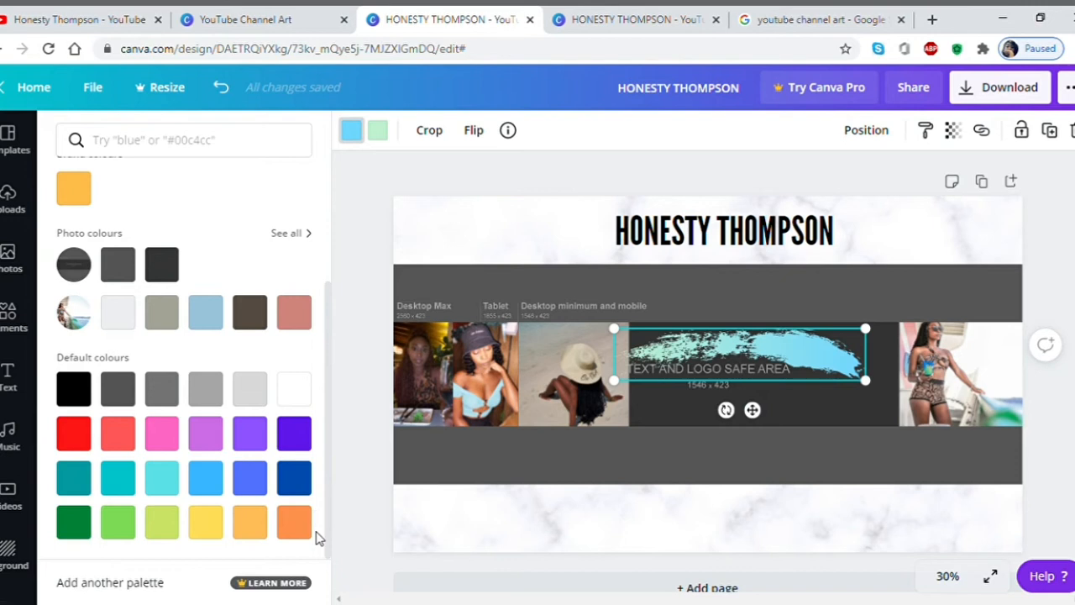
pyautogui.click(299, 531)
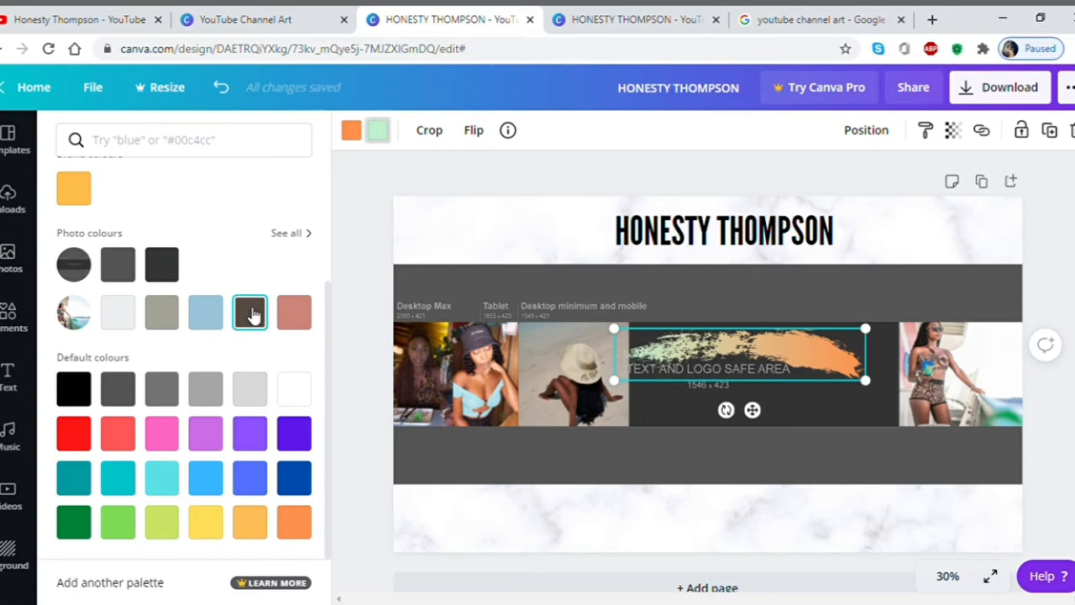
pyautogui.click(252, 314)
pyautogui.moveTo(716, 355); pyautogui.dragTo(746, 348)
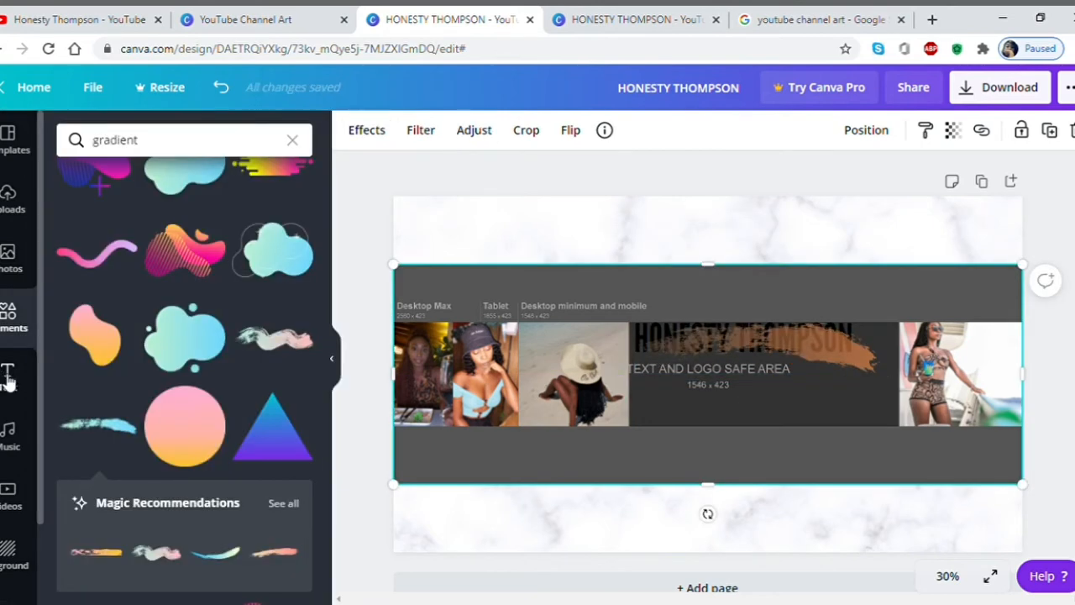
# Add an 'ADVENTURES I VLOGS I FOOD' subheading in Oswald and move it into the banner under the name.
pyautogui.click(7, 377)
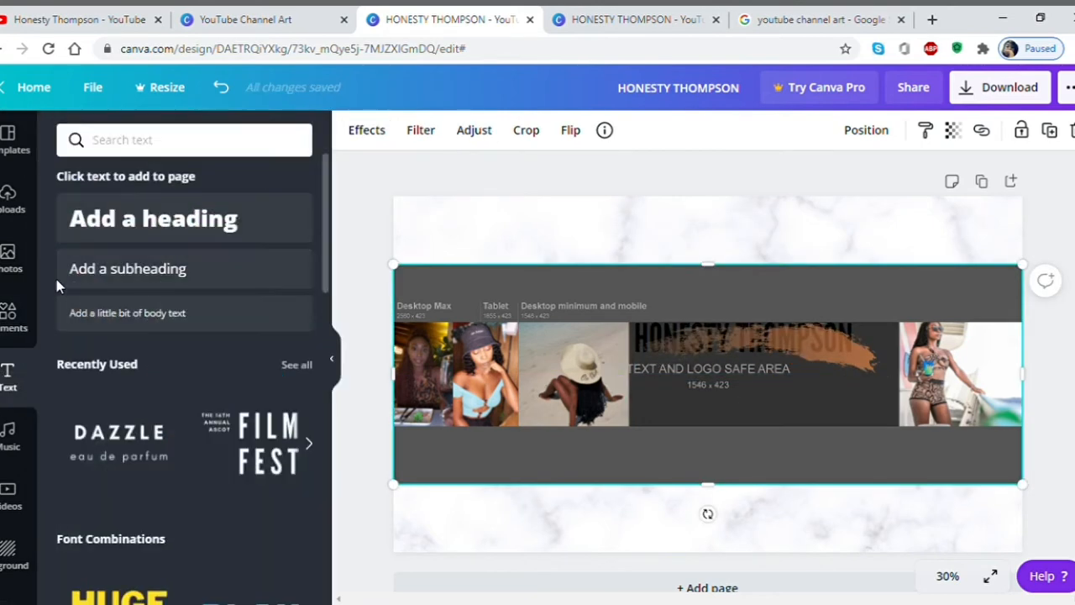
pyautogui.click(125, 268)
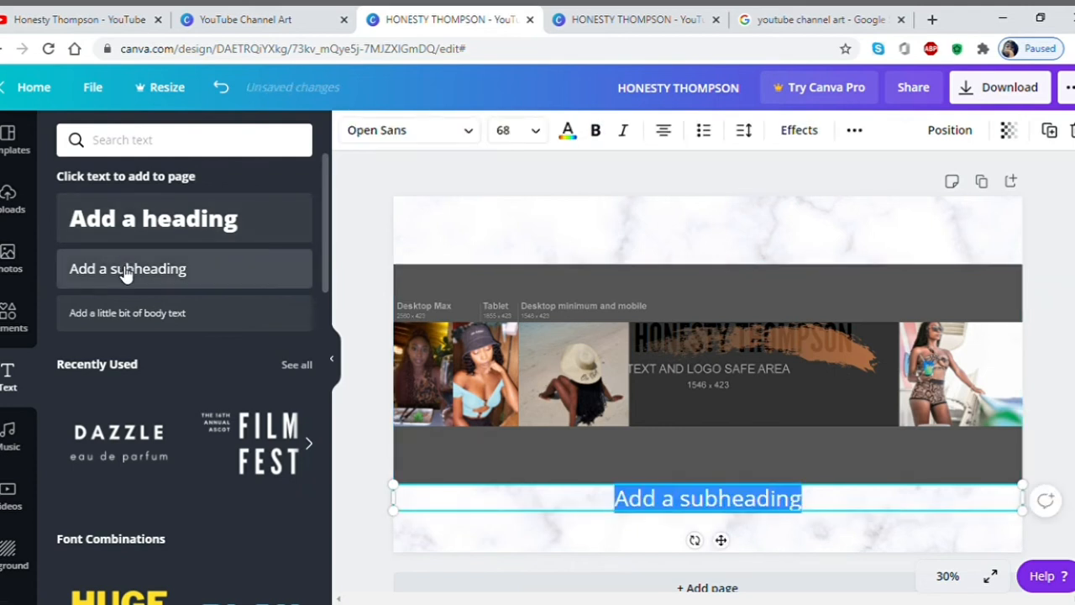
pyautogui.write('ADVENTURES')
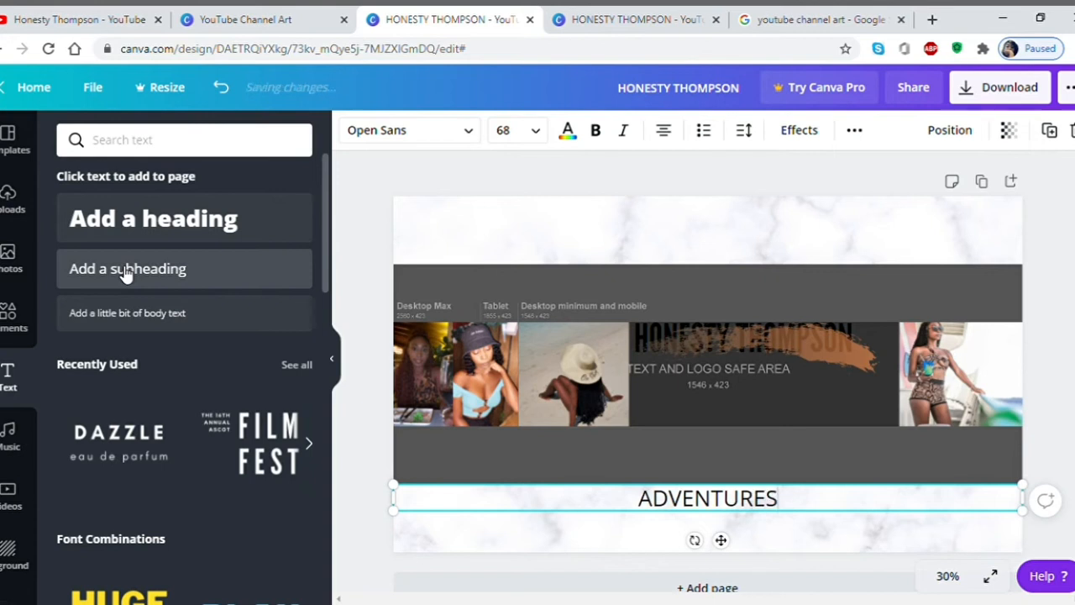
pyautogui.write(' I')
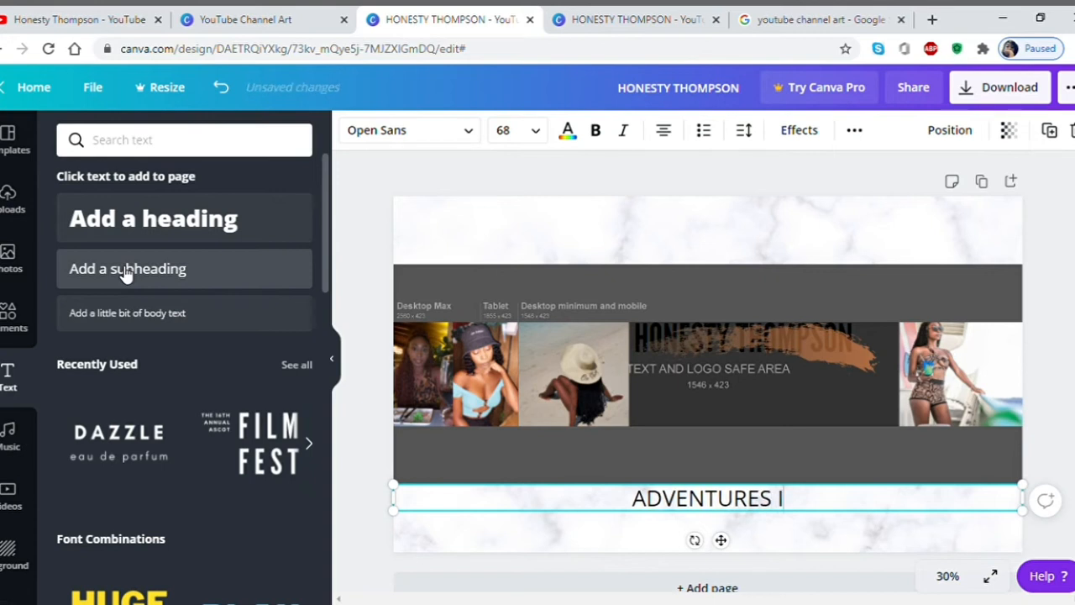
pyautogui.write(' VLOGS I FOOD')
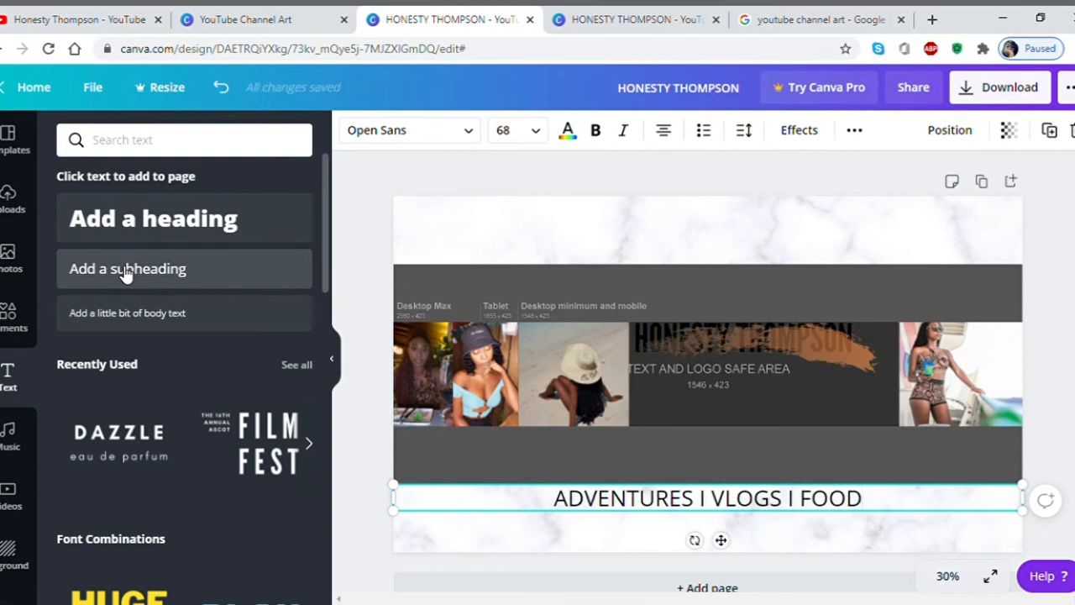
pyautogui.click(462, 132)
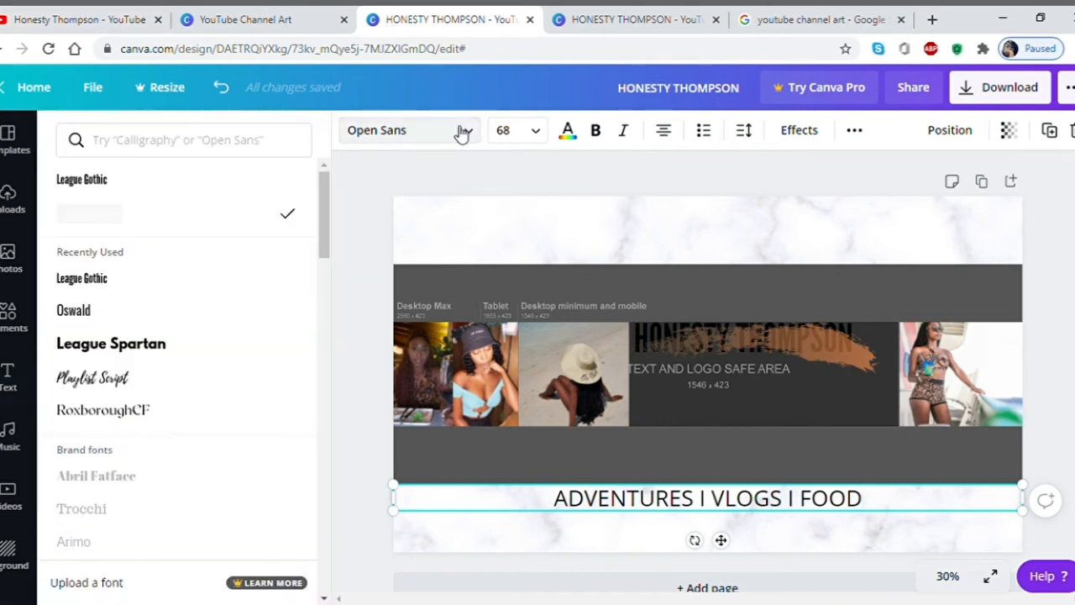
pyautogui.click(106, 310)
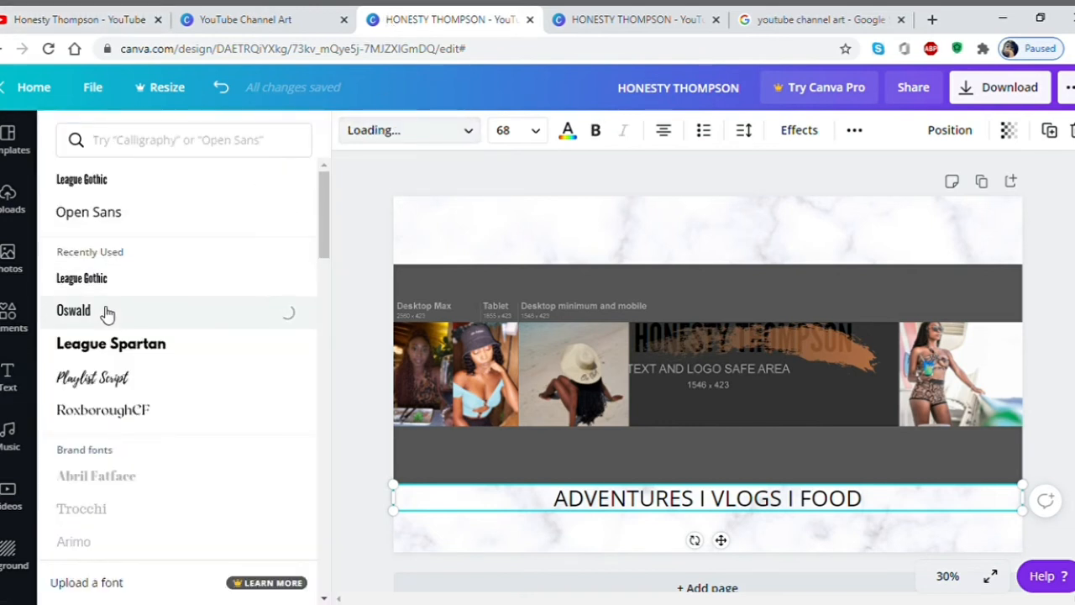
pyautogui.click(687, 498)
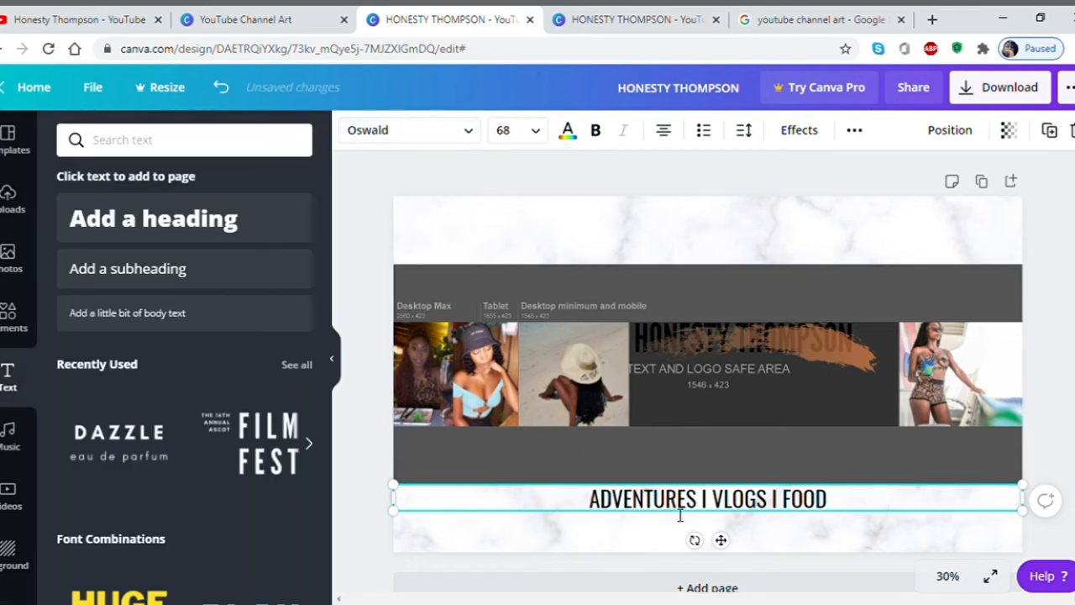
pyautogui.click(636, 541)
pyautogui.moveTo(669, 507); pyautogui.dragTo(713, 408)
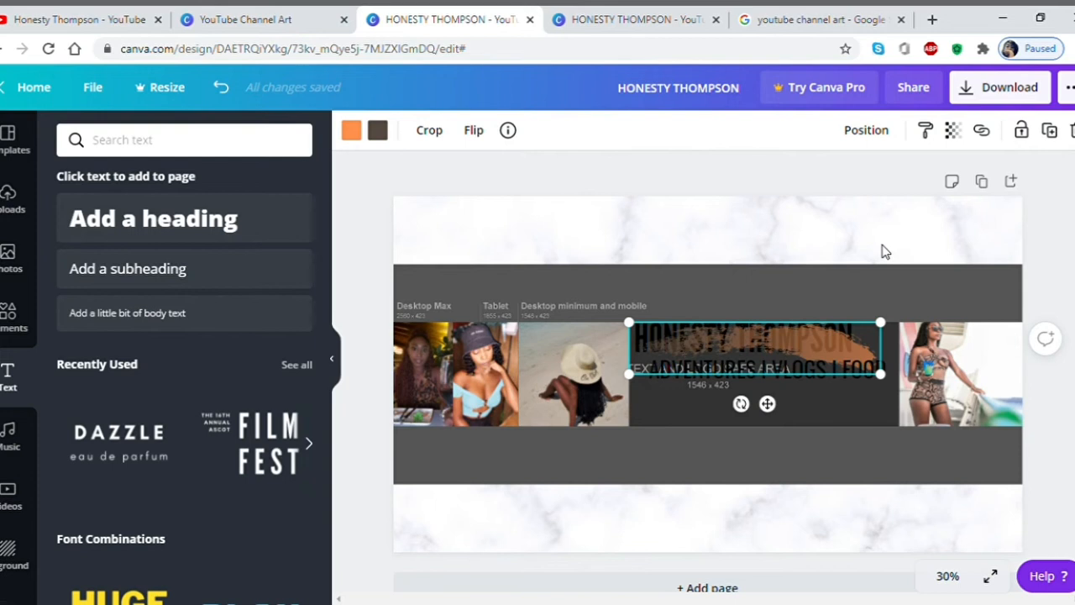
# Set the grey template overlay's transparency to 60 and align the tagline directly under the name.
pyautogui.click(882, 246)
pyautogui.click(887, 299)
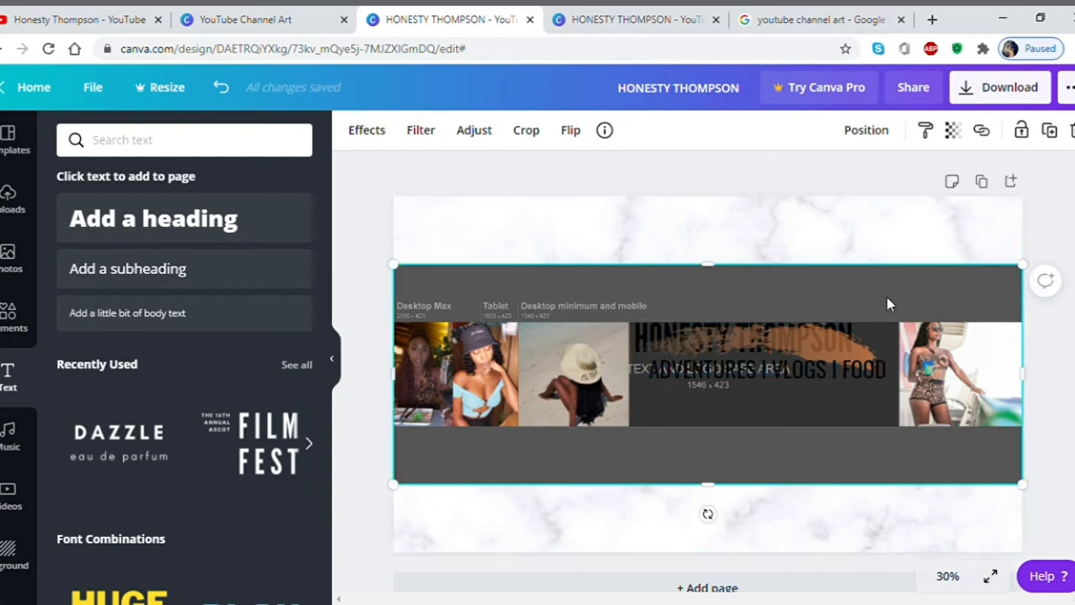
pyautogui.click(952, 133)
pyautogui.moveTo(914, 181); pyautogui.dragTo(870, 190)
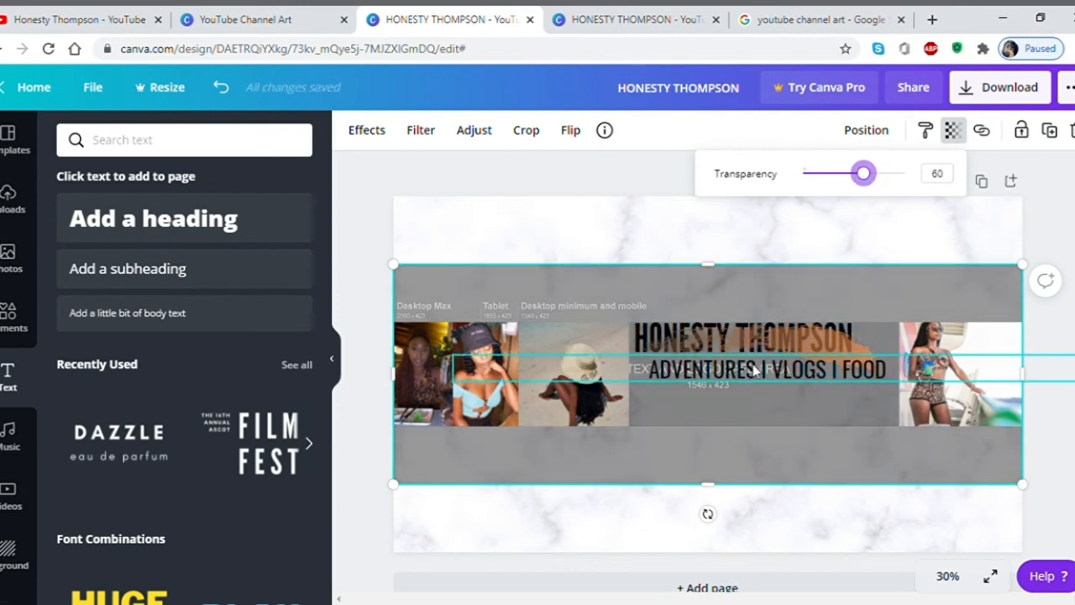
pyautogui.moveTo(770, 368); pyautogui.dragTo(774, 376)
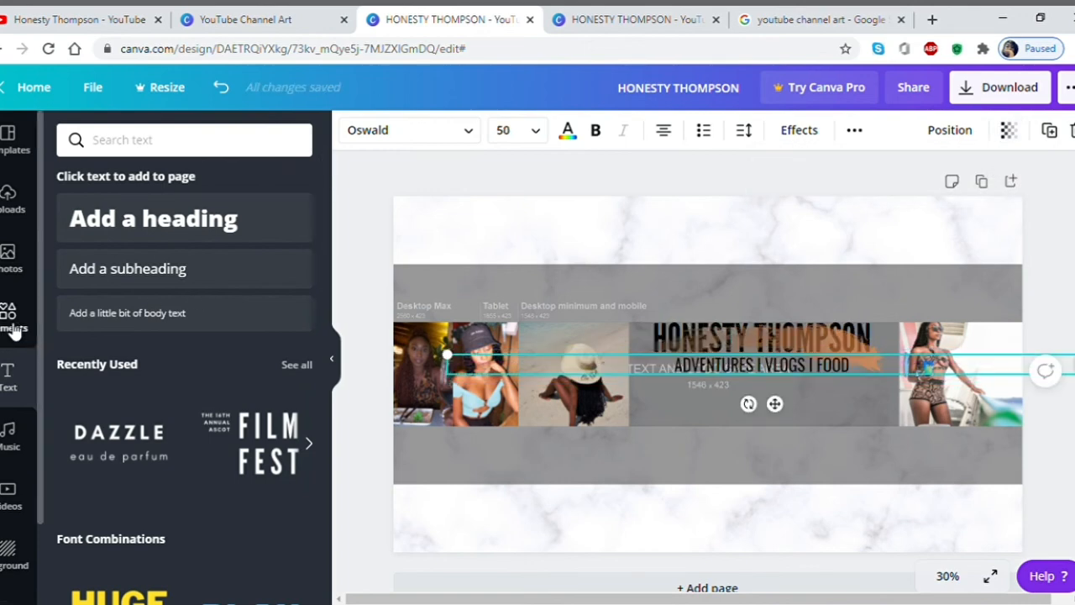
pyautogui.click(14, 330)
# Search elements for an Instagram logo, add the black one and shrink it to a small icon.
pyautogui.click(139, 144)
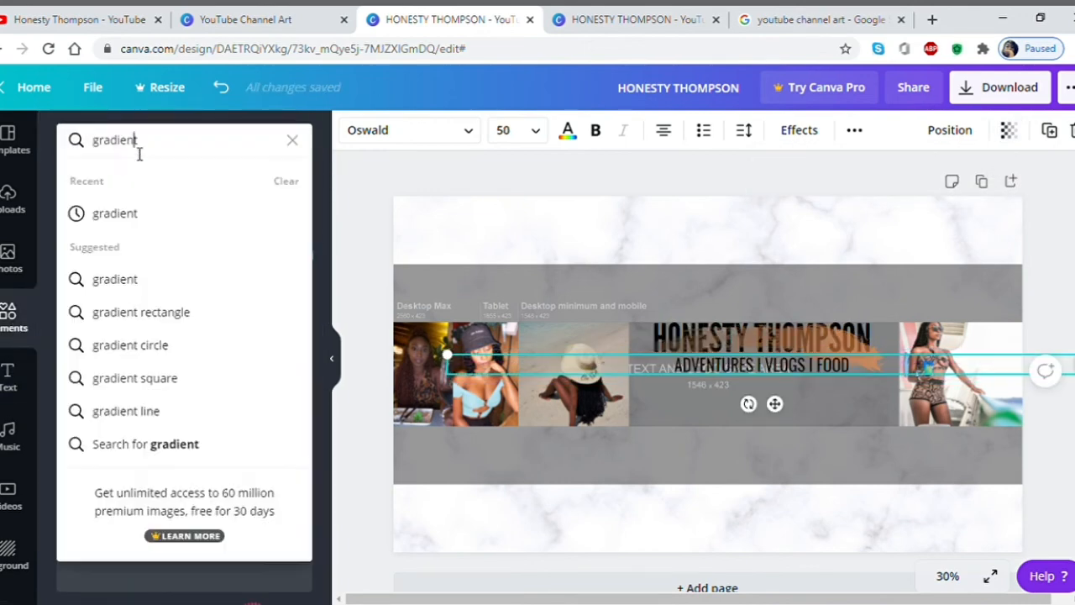
pyautogui.write('IN')
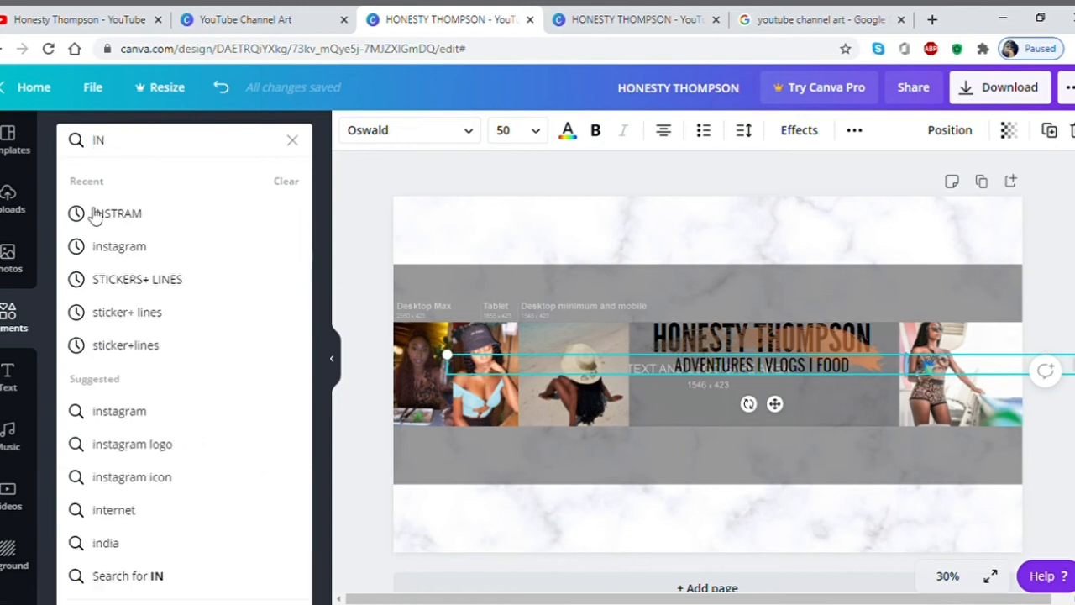
pyautogui.click(126, 443)
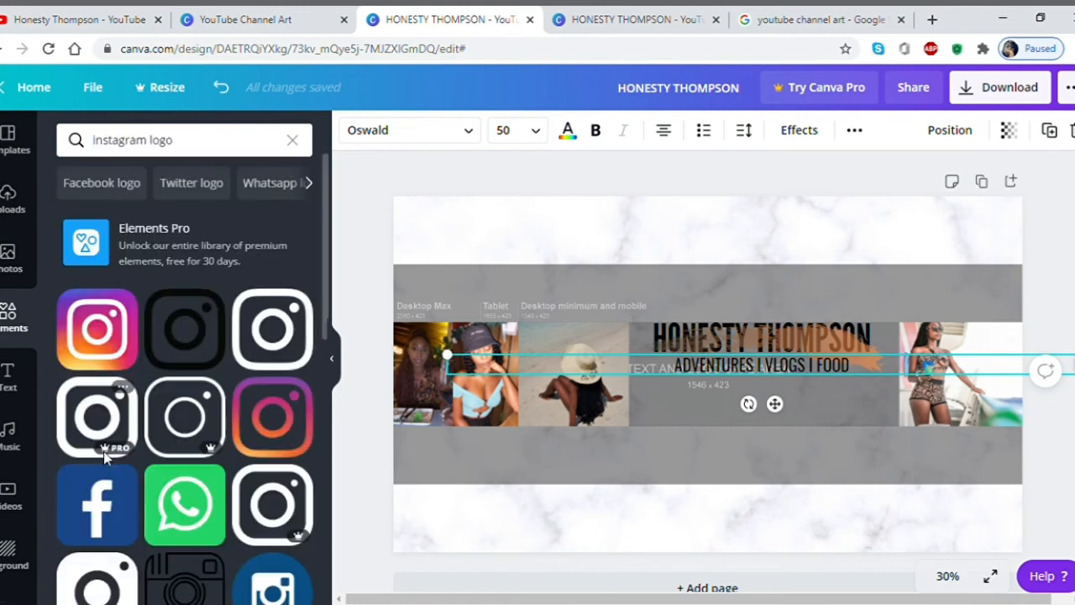
pyautogui.click(190, 339)
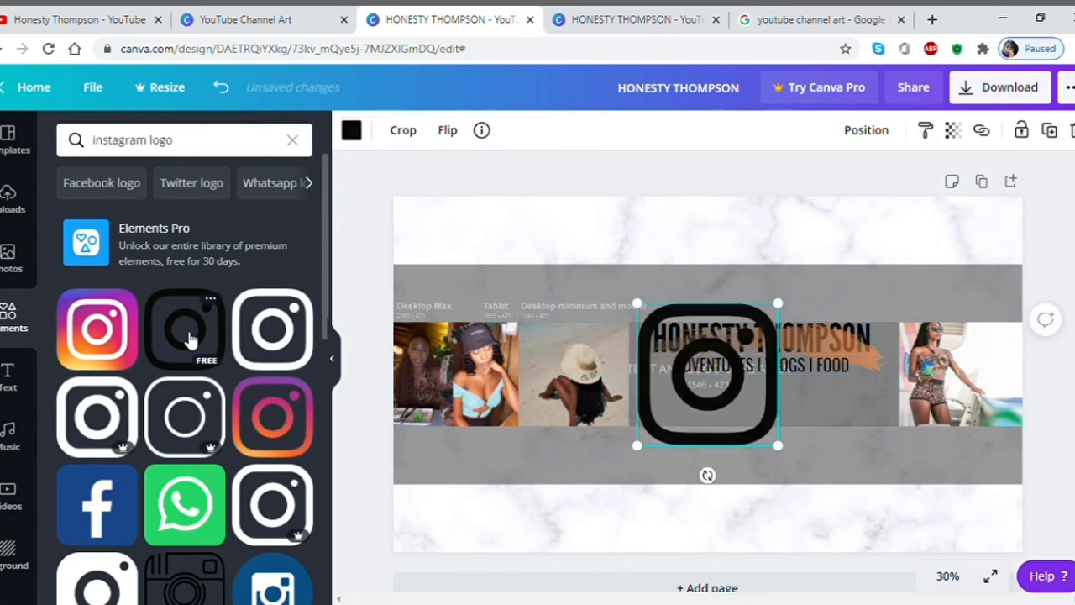
pyautogui.moveTo(787, 312); pyautogui.dragTo(667, 431)
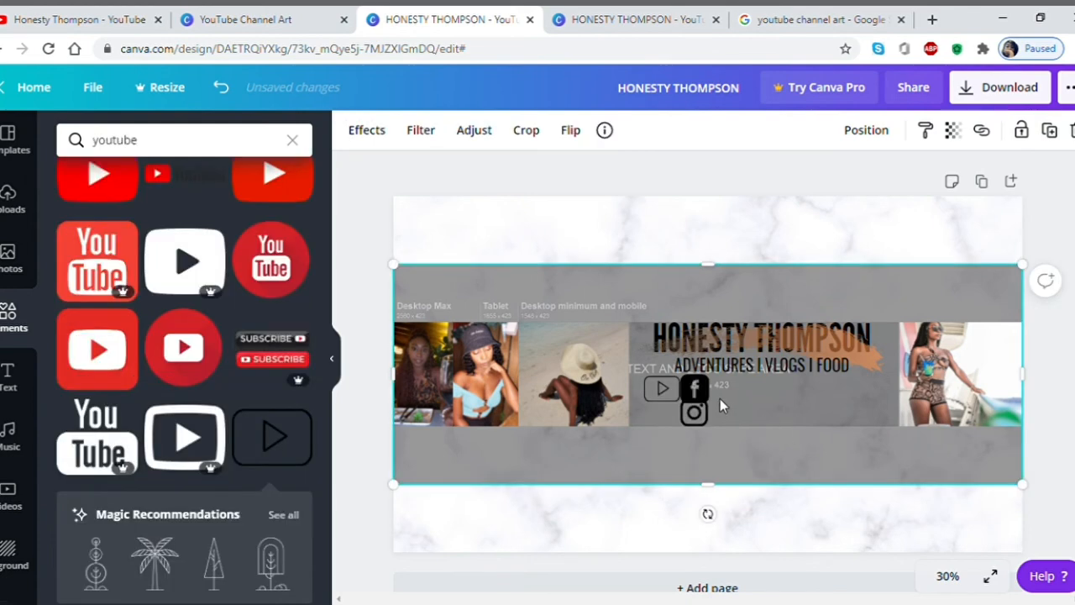
pyautogui.click(8, 374)
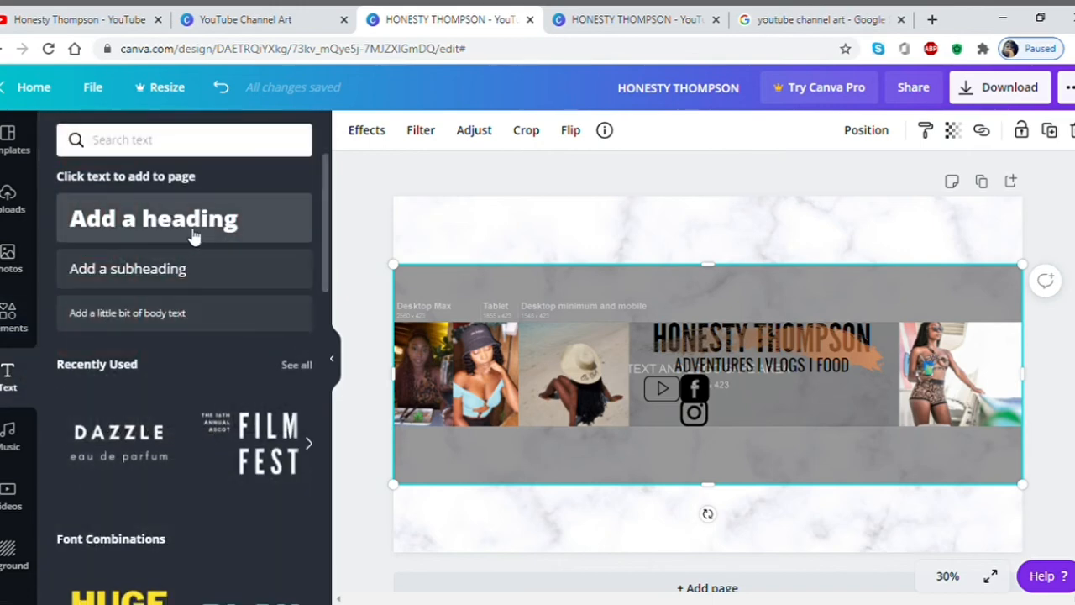
# Add a subheading with the channel's social handle, set in Oswald at a smaller size.
pyautogui.click(178, 268)
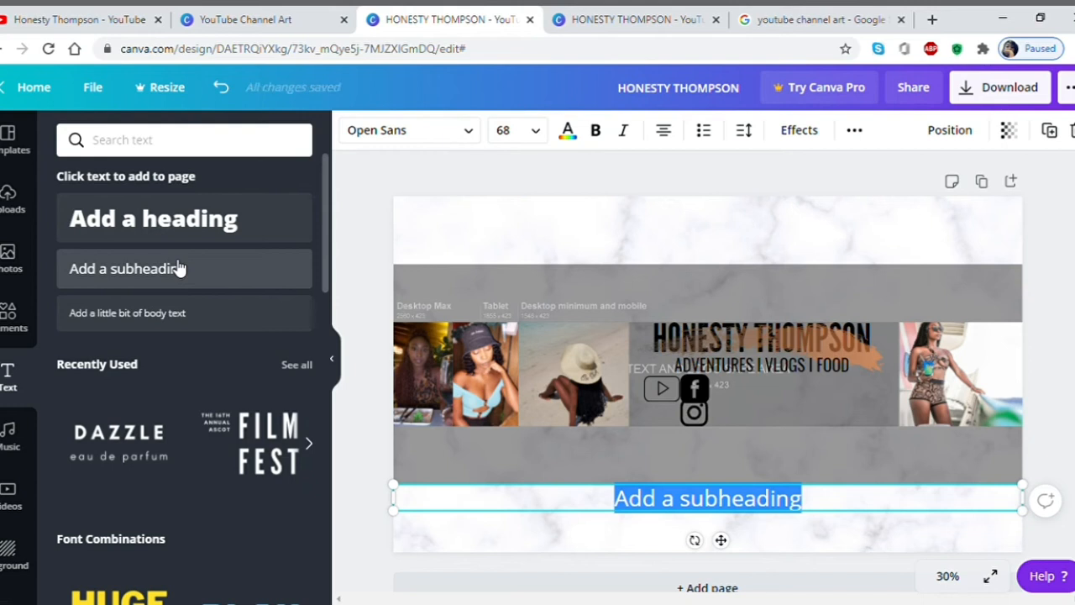
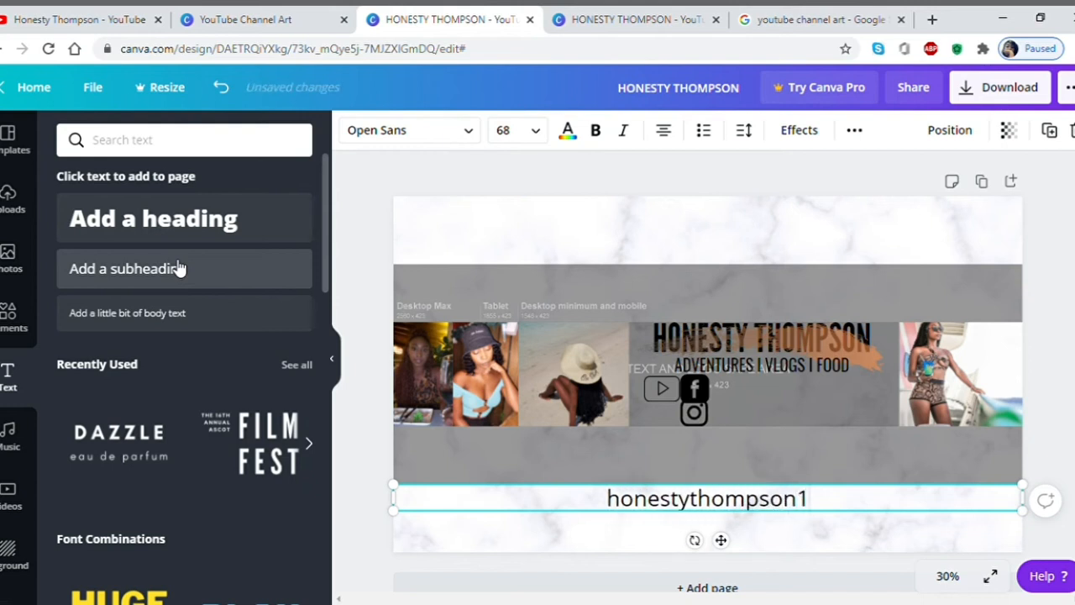
pyautogui.click(395, 141)
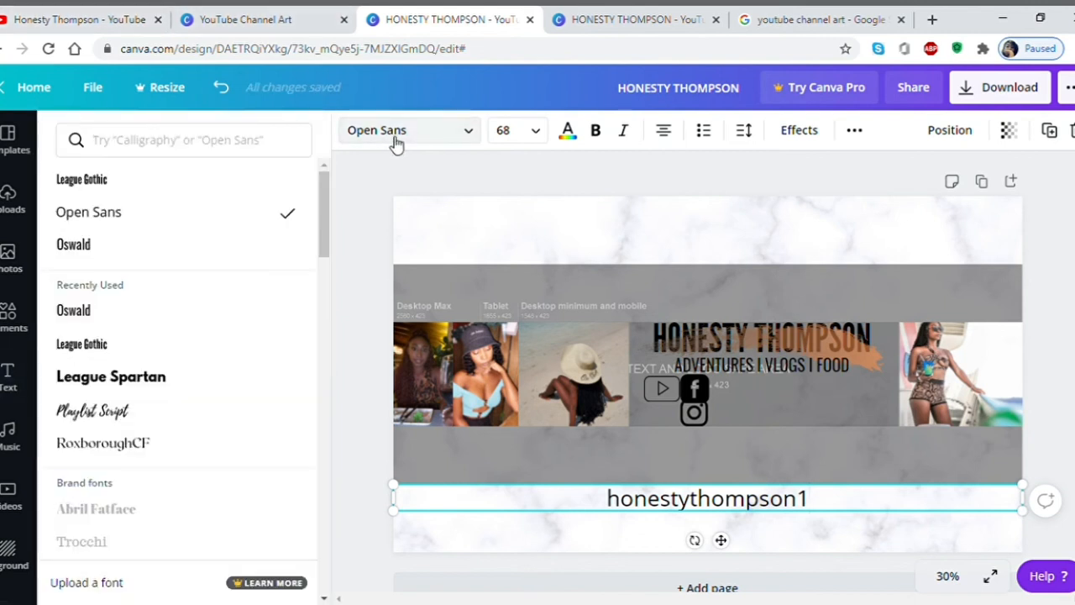
pyautogui.click(99, 263)
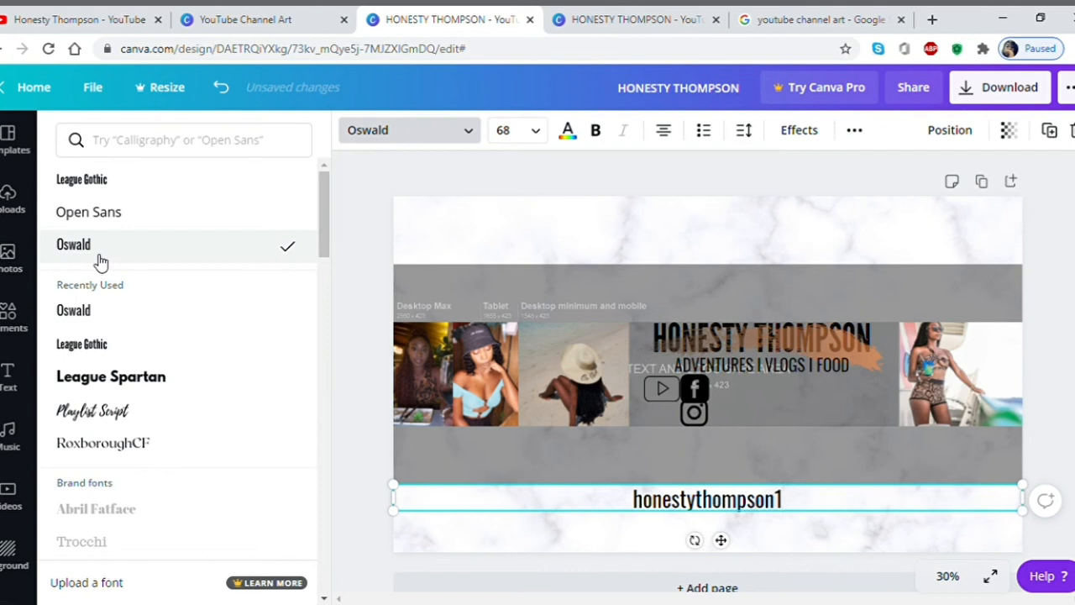
pyautogui.click(508, 134)
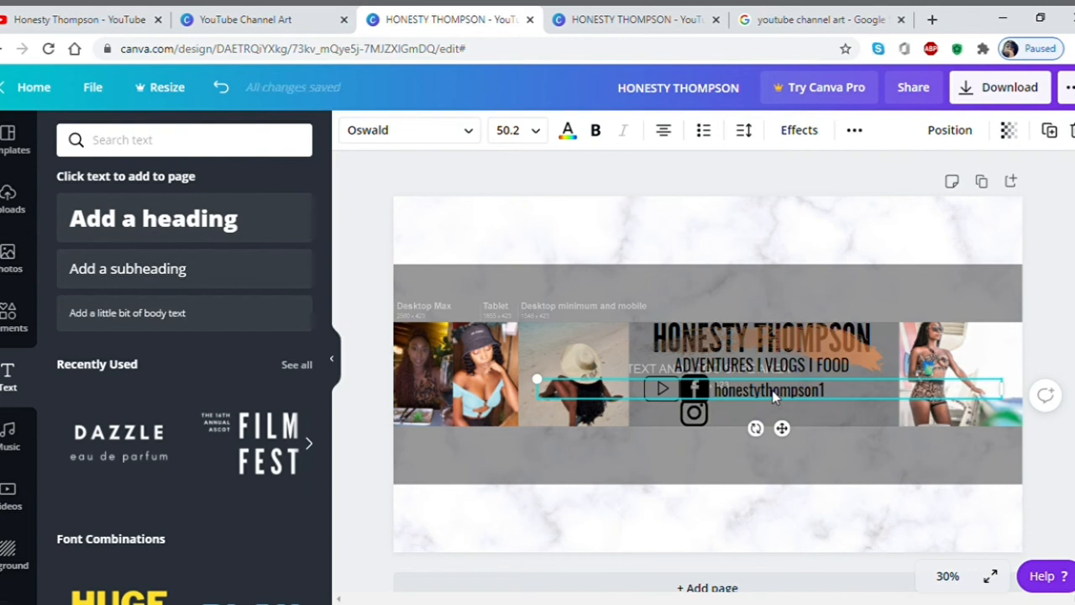
# Duplicate the handle beside the Instagram icon and nudge the orange brush stroke behind the name.
pyautogui.hotkey('ctrl', 'd')
pyautogui.moveTo(773, 398); pyautogui.dragTo(774, 420)
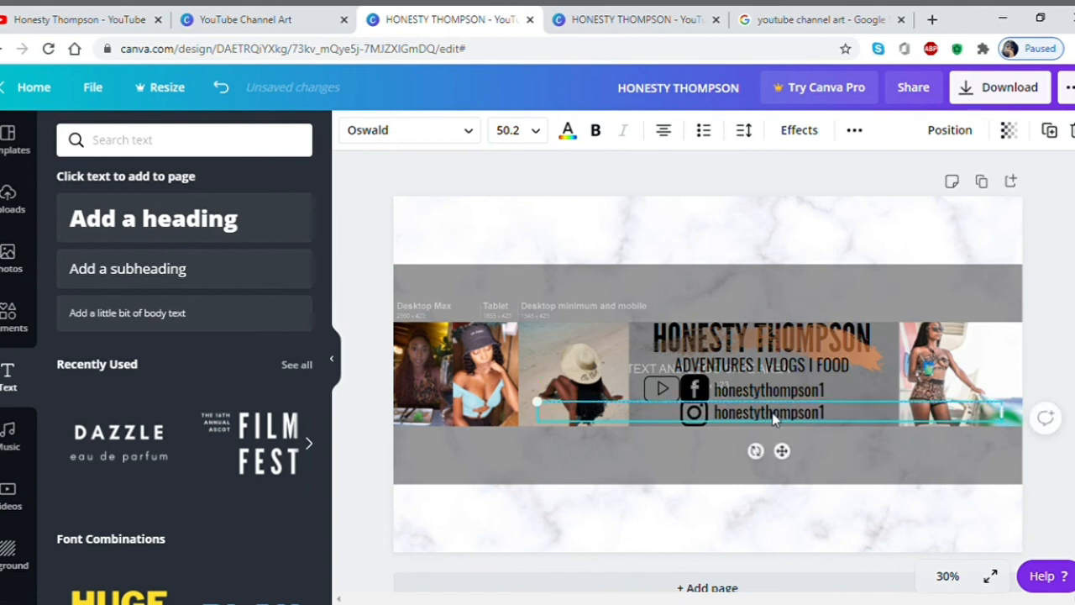
pyautogui.moveTo(774, 348); pyautogui.dragTo(763, 356)
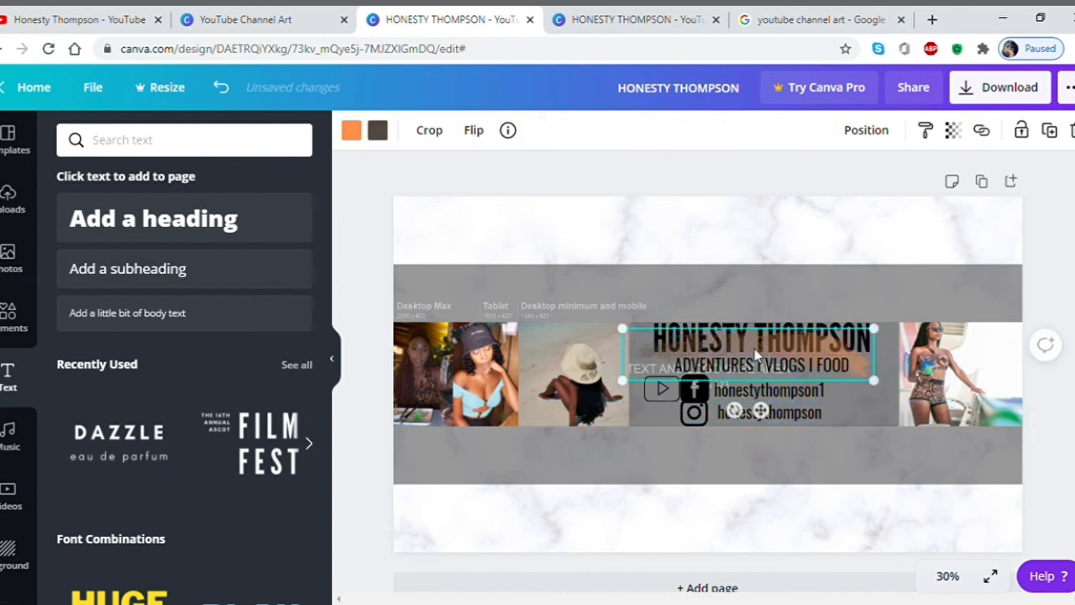
# Drop the grey template band's transparency to 0 and deselect it.
pyautogui.click(786, 258)
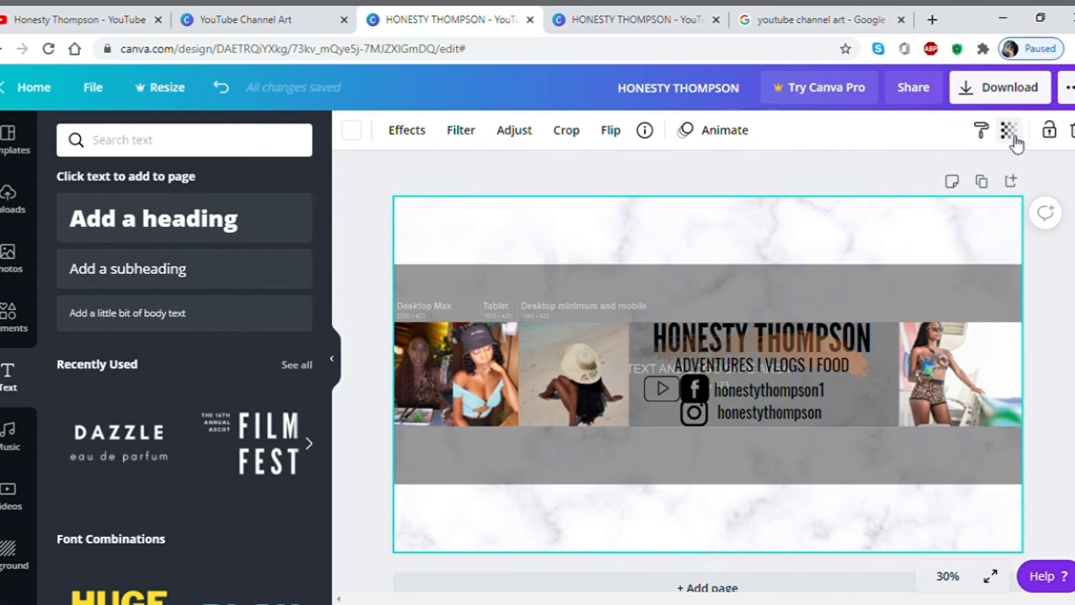
pyautogui.click(963, 141)
pyautogui.moveTo(900, 175); pyautogui.dragTo(766, 207)
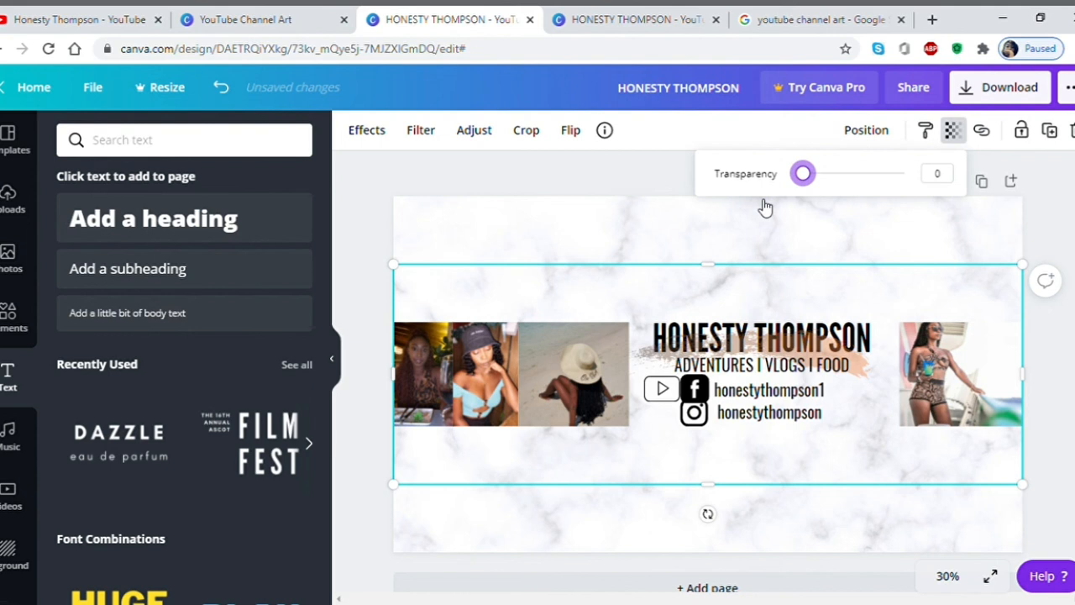
pyautogui.click(576, 248)
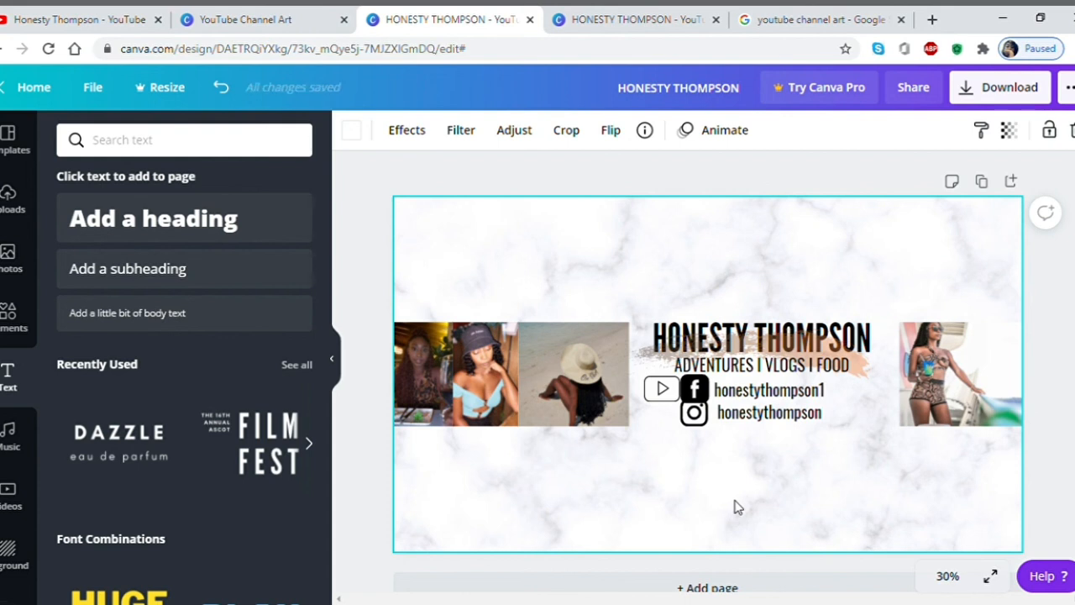
pyautogui.click(1007, 92)
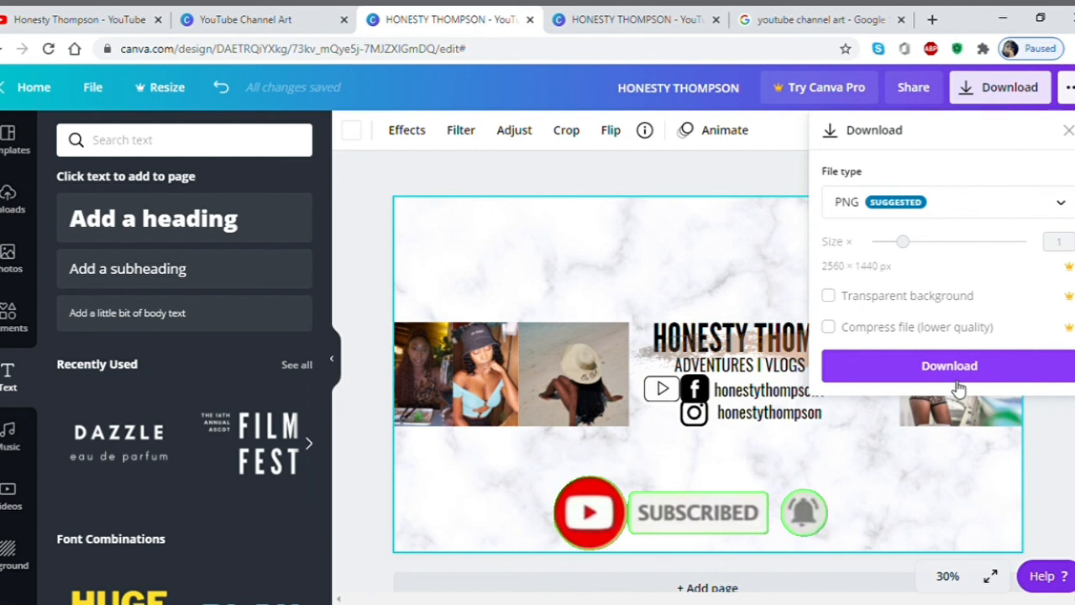
pyautogui.click(772, 496)
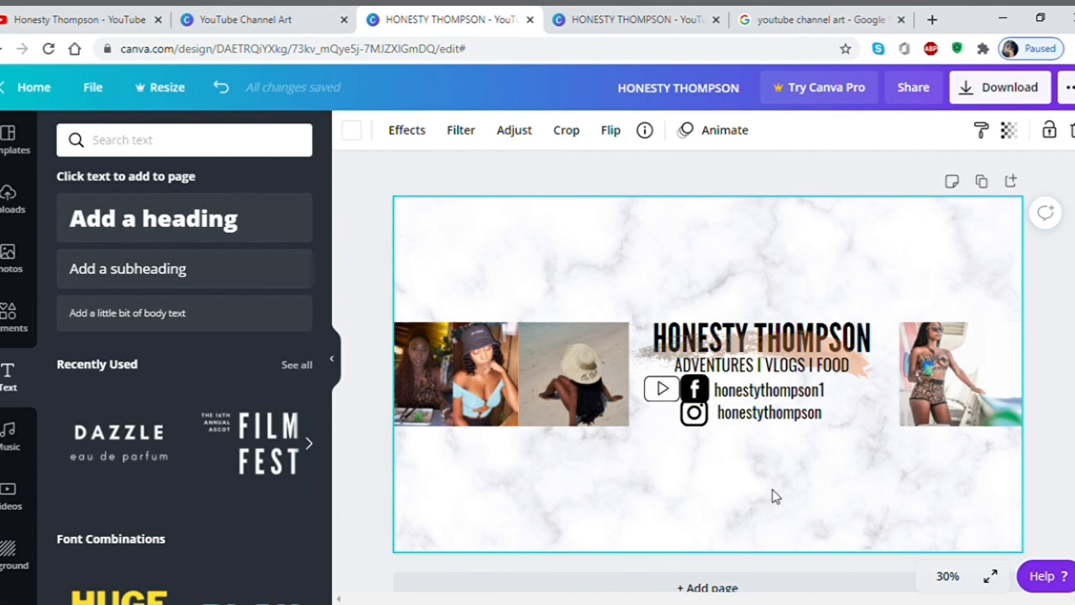